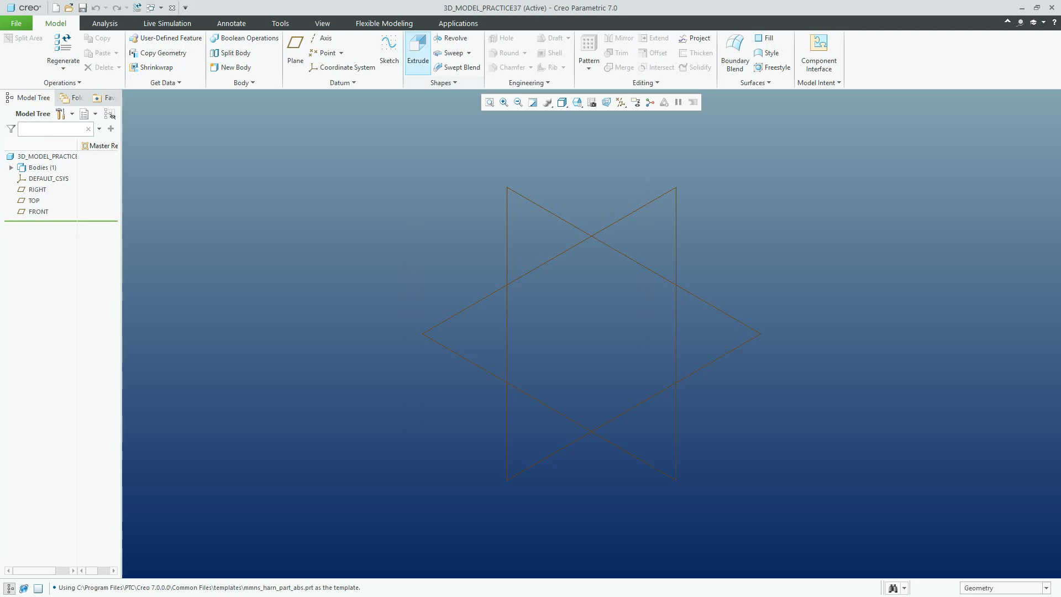
- Start the extrusion's sketch on the TOP datum plane
click(90, 83)
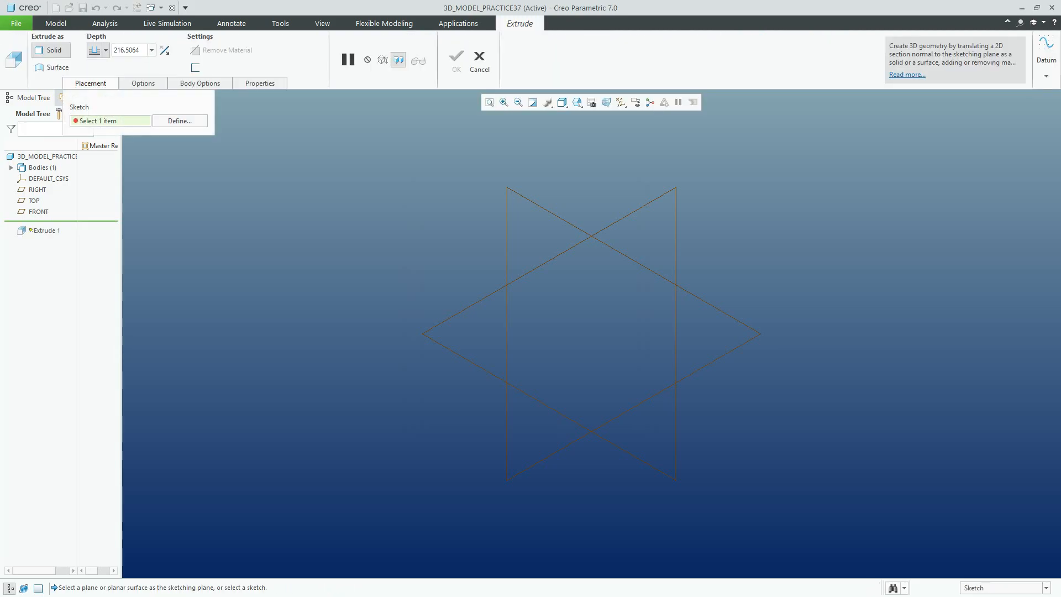
click(180, 121)
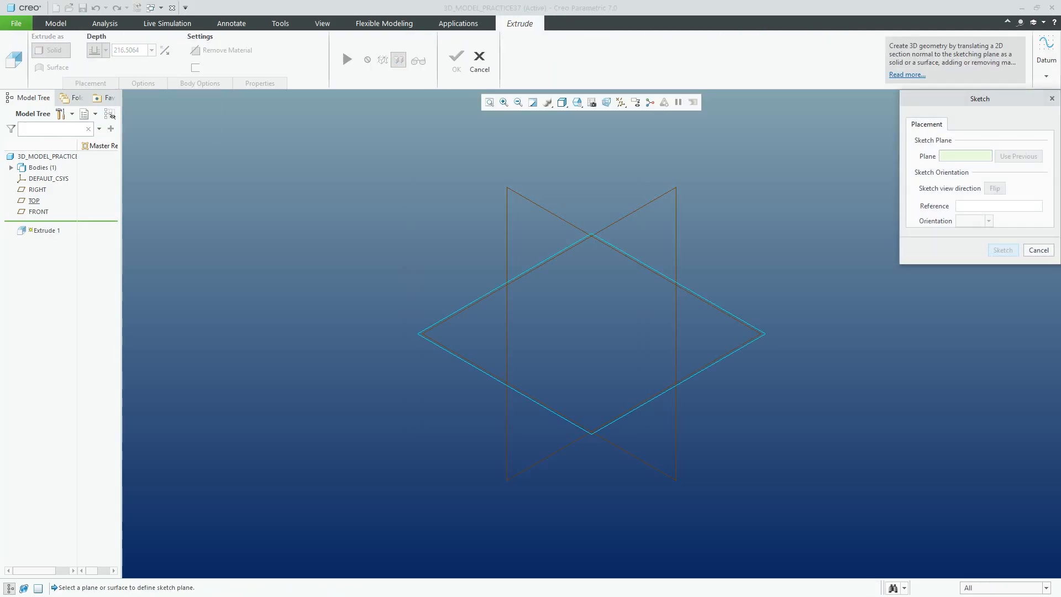
click(33, 201)
key(Return)
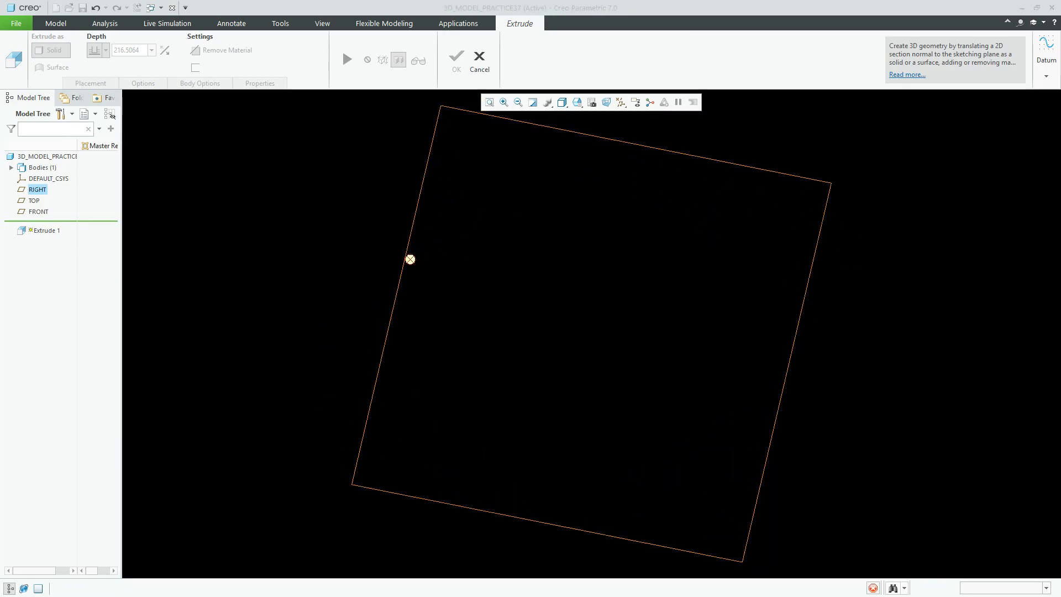
- Sketch two circles centred on the vertical reference, about 119 mm diameter below the horizontal reference and about 66 mm diameter above it
click(331, 67)
click(340, 80)
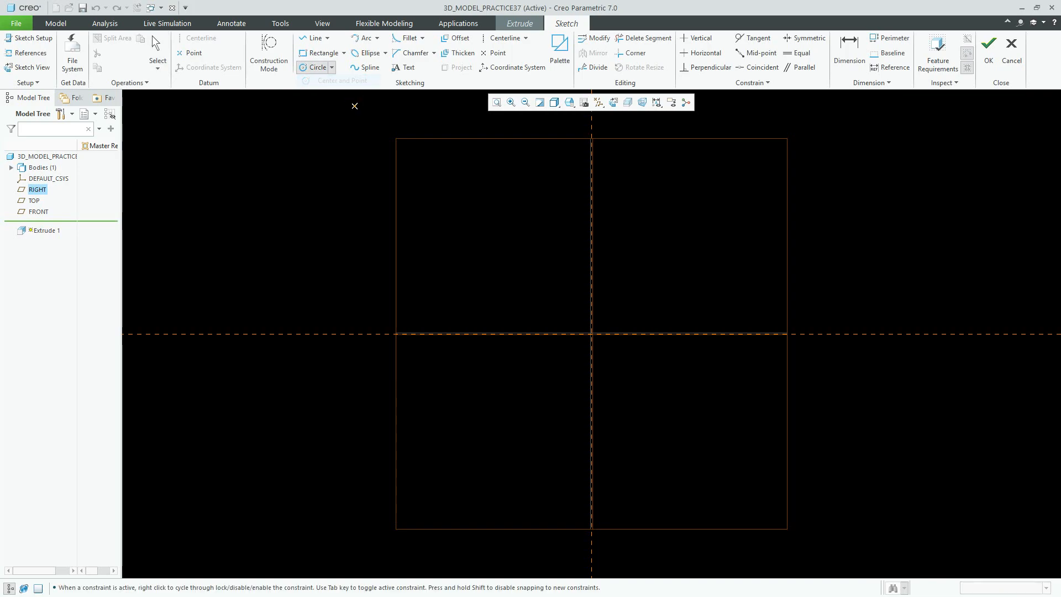
click(591, 453)
click(625, 421)
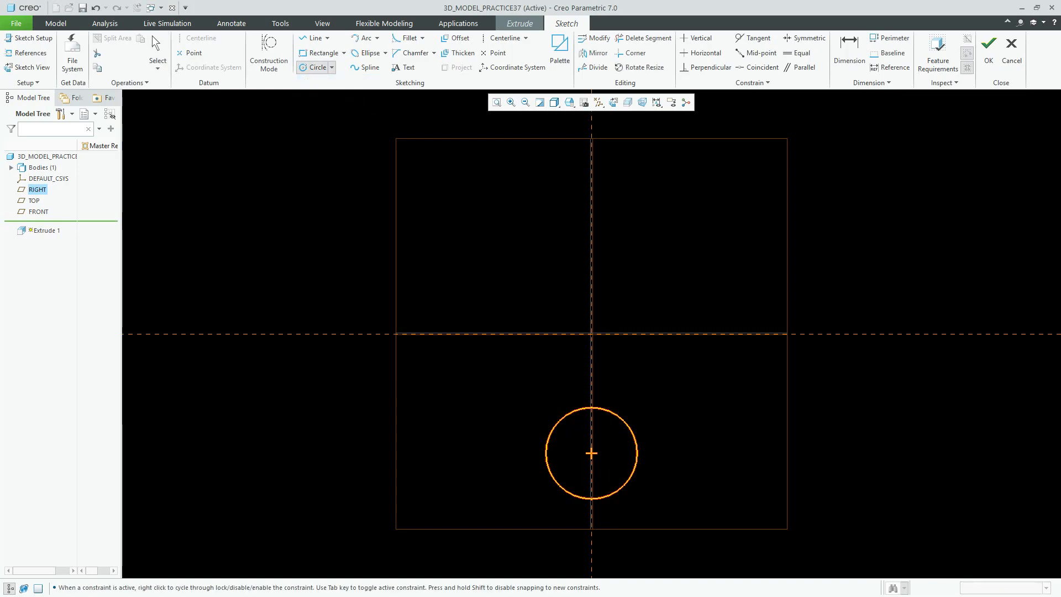
click(591, 253)
click(609, 271)
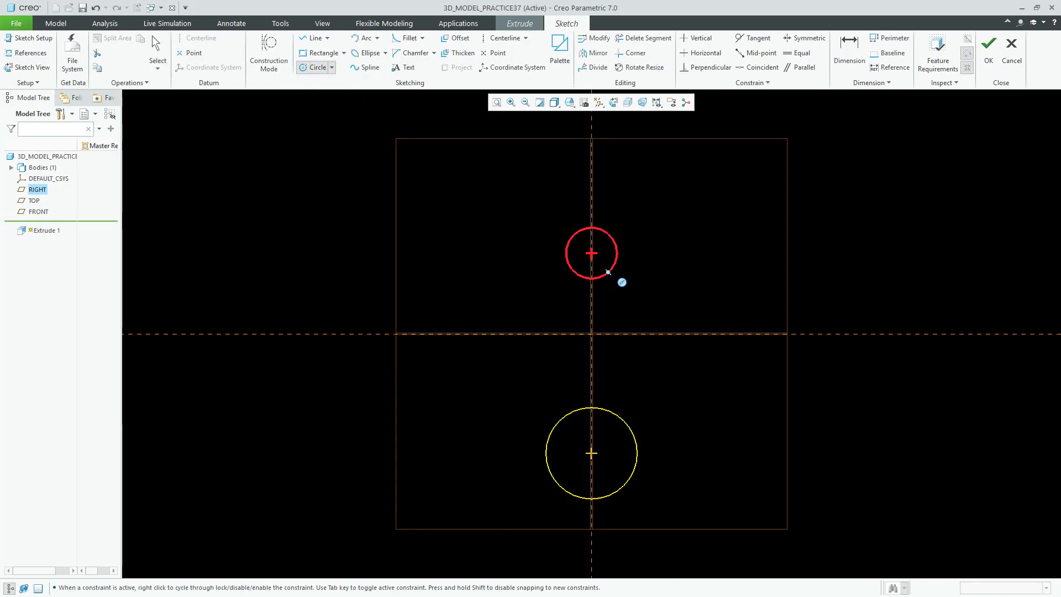
middle_click(653, 239)
- Make the two circle centres symmetric about the horizontal reference and dimension the distance between them as 120 mm
click(804, 37)
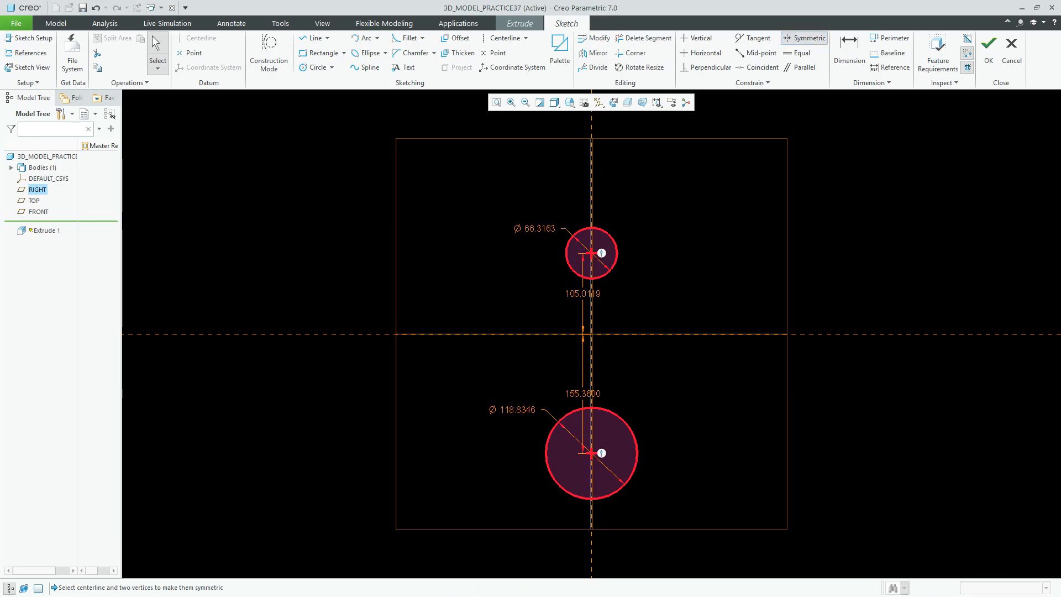
click(591, 253)
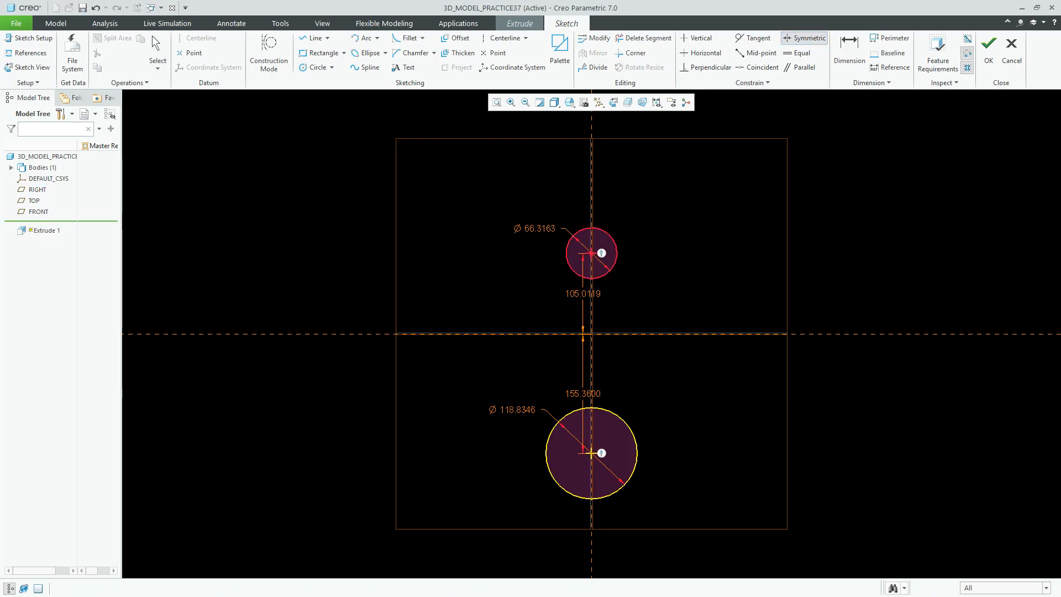
click(591, 453)
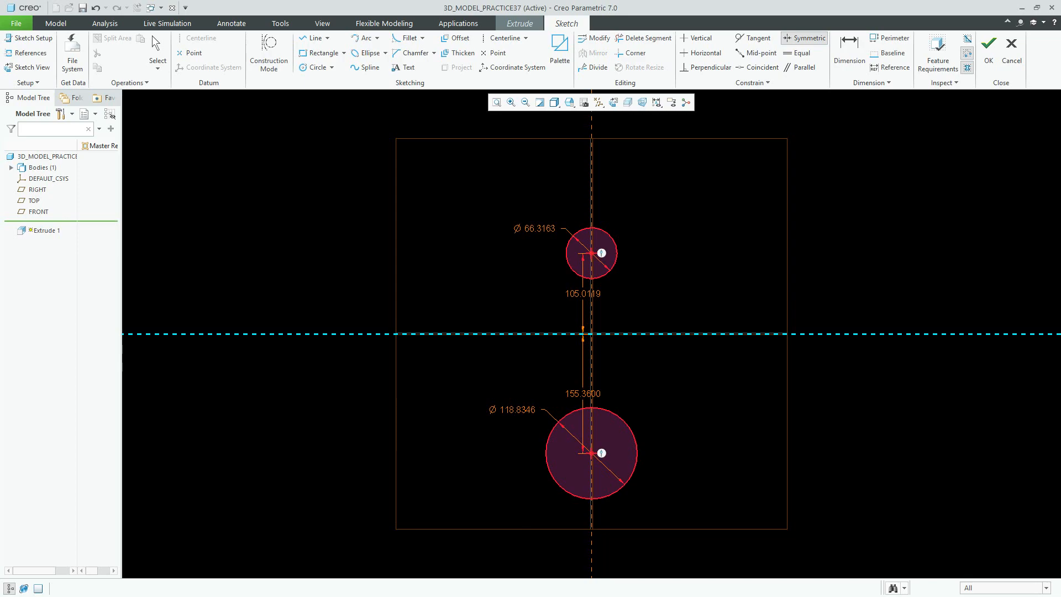
click(663, 333)
click(156, 46)
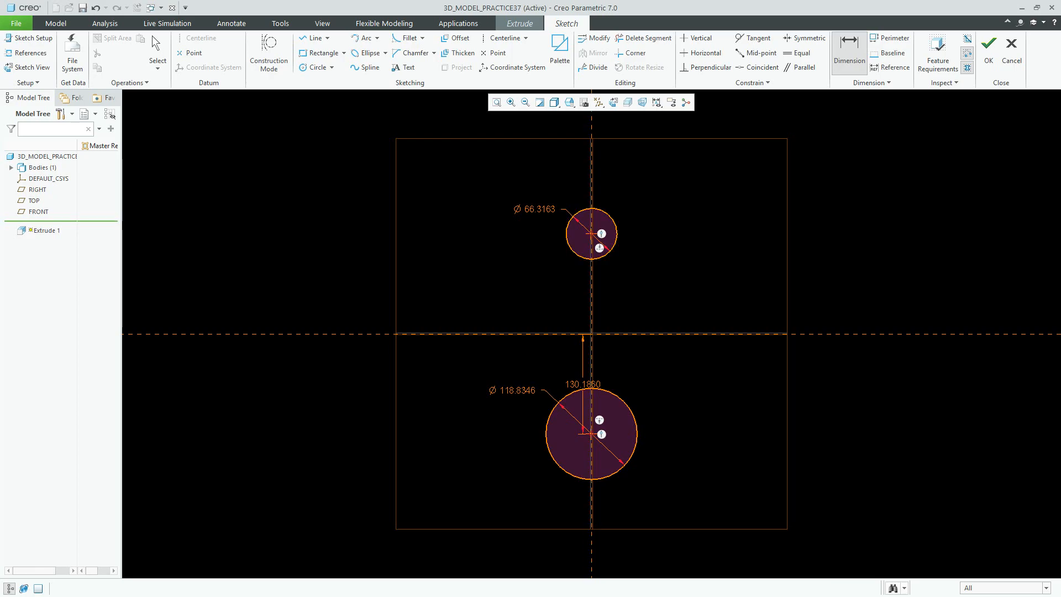
middle_click(689, 282)
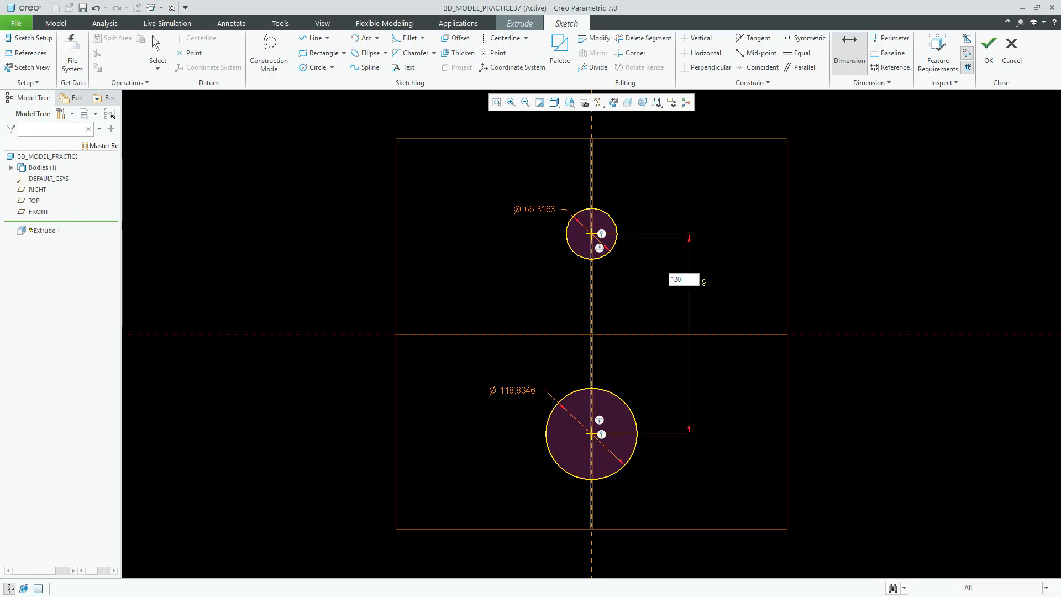
key(Return)
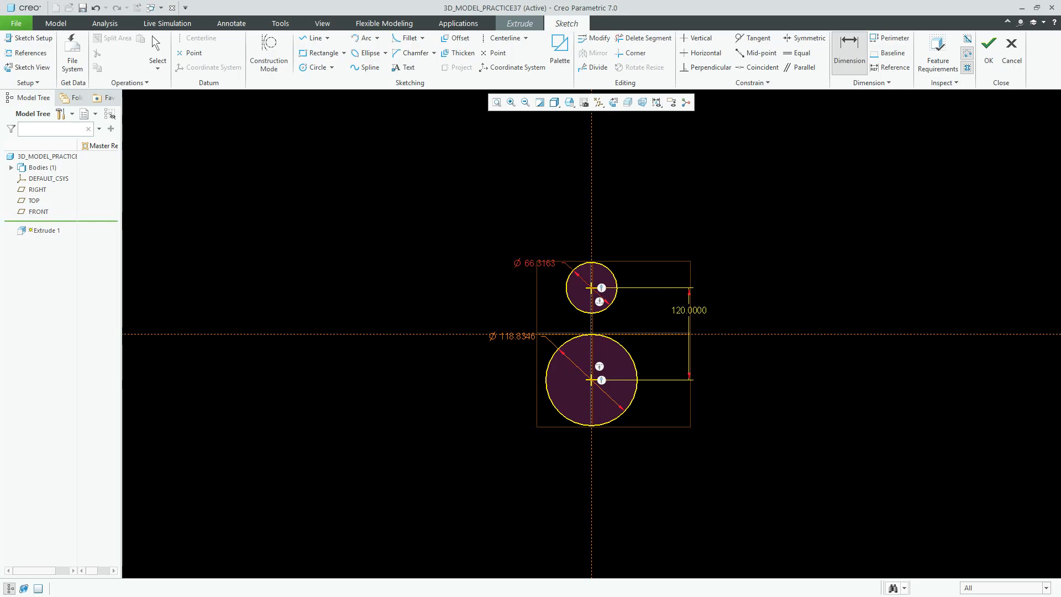
- Set the upper circle's diameter to 32 mm and the lower circle's diameter to 60 mm
double_click(539, 263)
text(32)
key(Return)
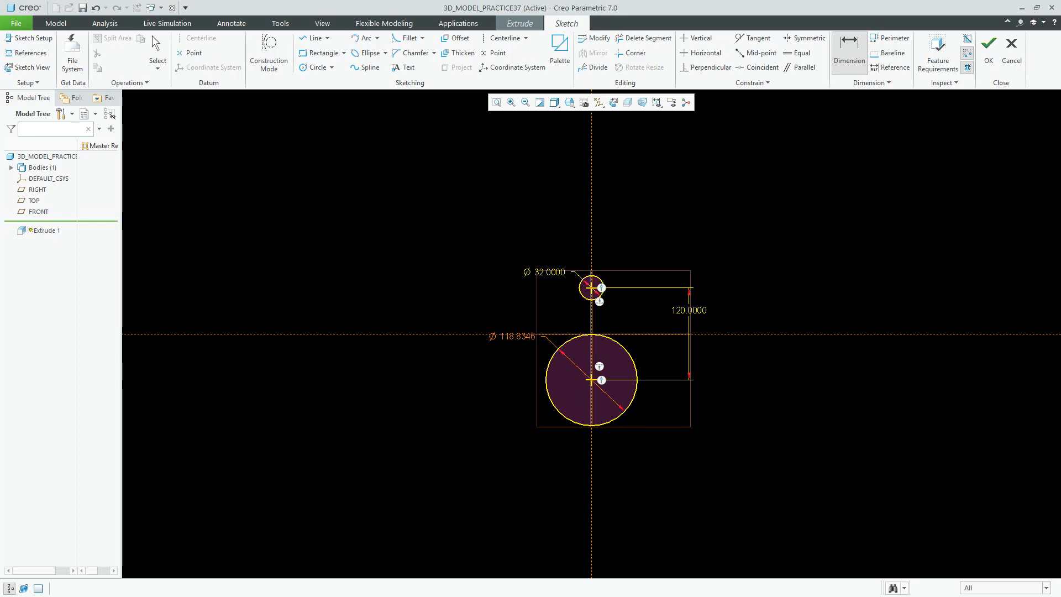
double_click(517, 336)
text(60)
key(Return)
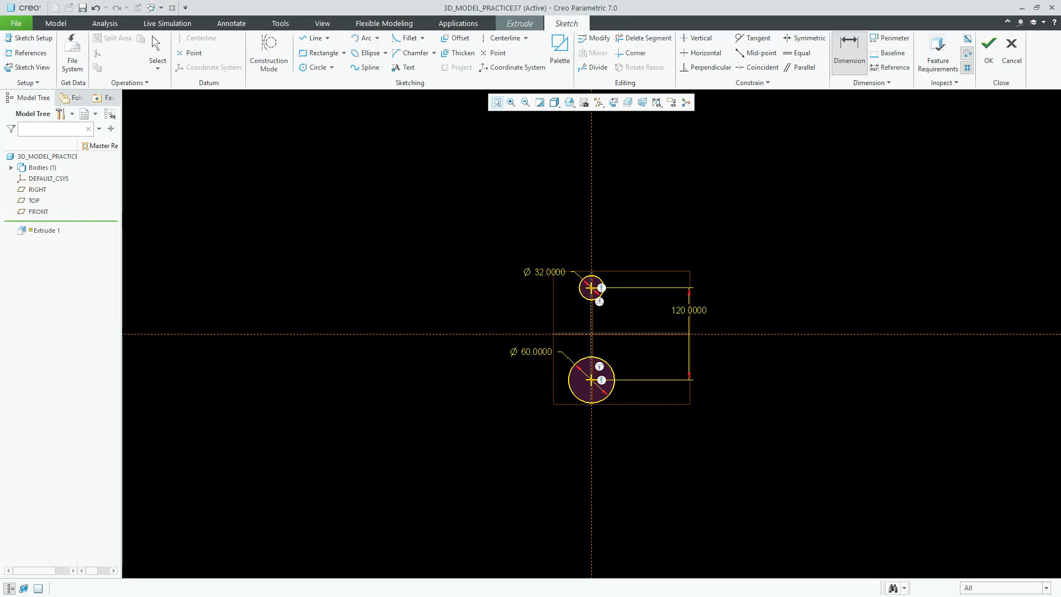
click(497, 103)
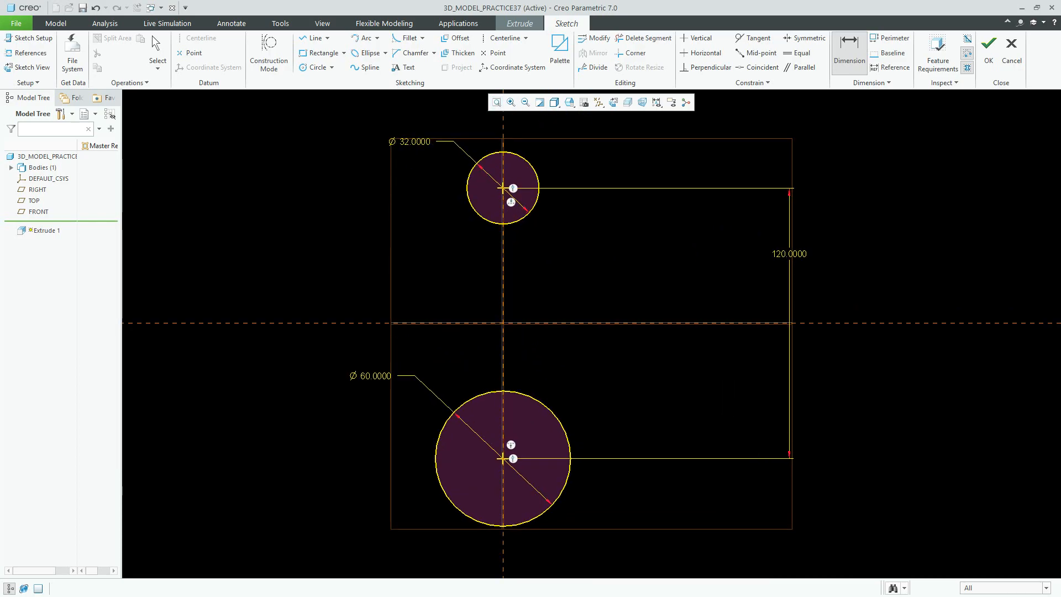
- Connect the two circles with a tangent line on each side
click(327, 37)
click(321, 67)
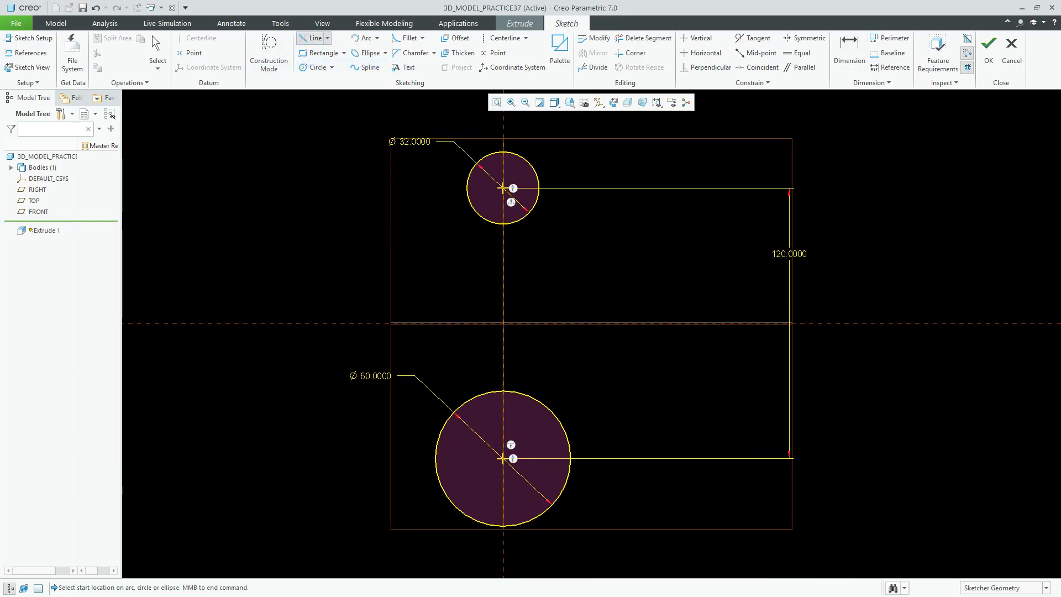
click(438, 453)
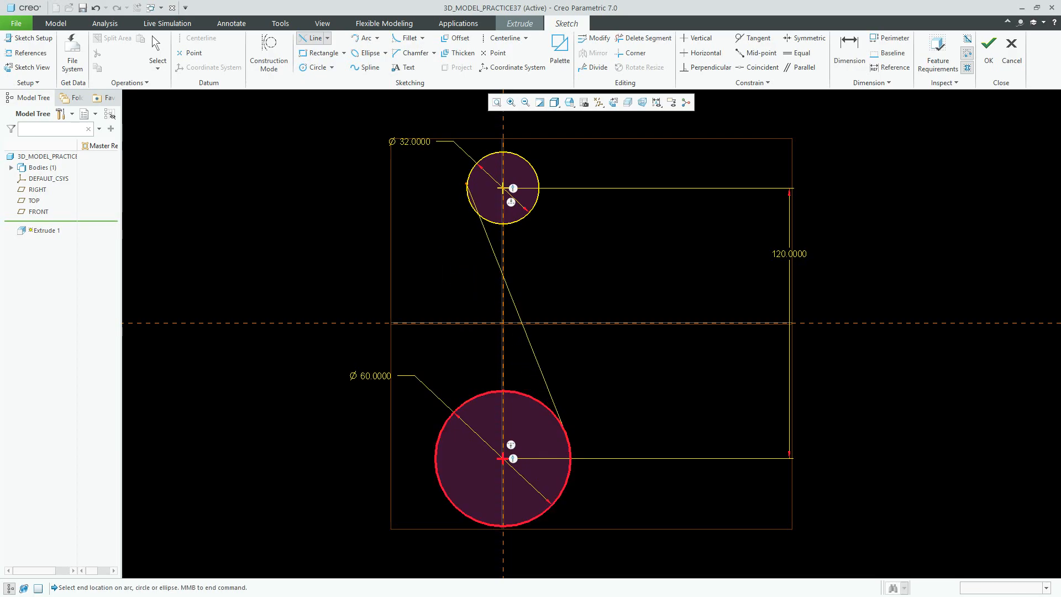
click(542, 165)
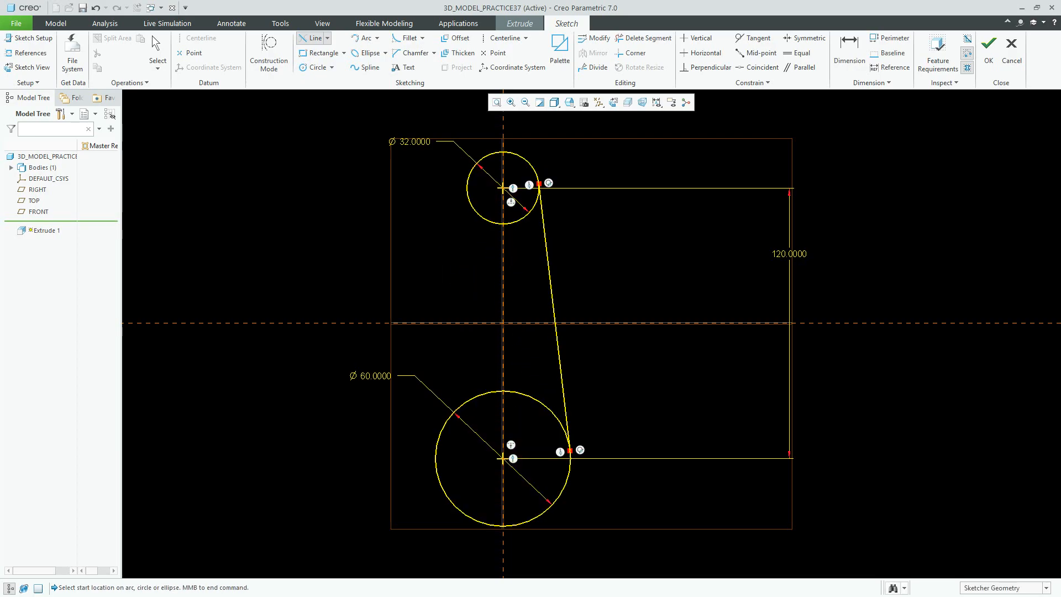
click(156, 43)
click(311, 38)
click(467, 190)
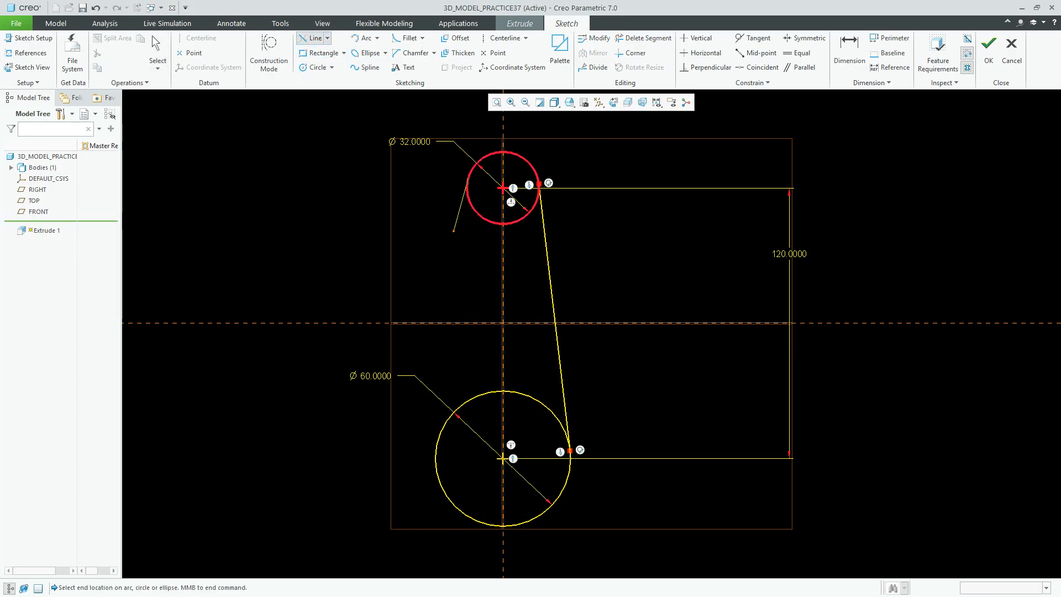
click(436, 449)
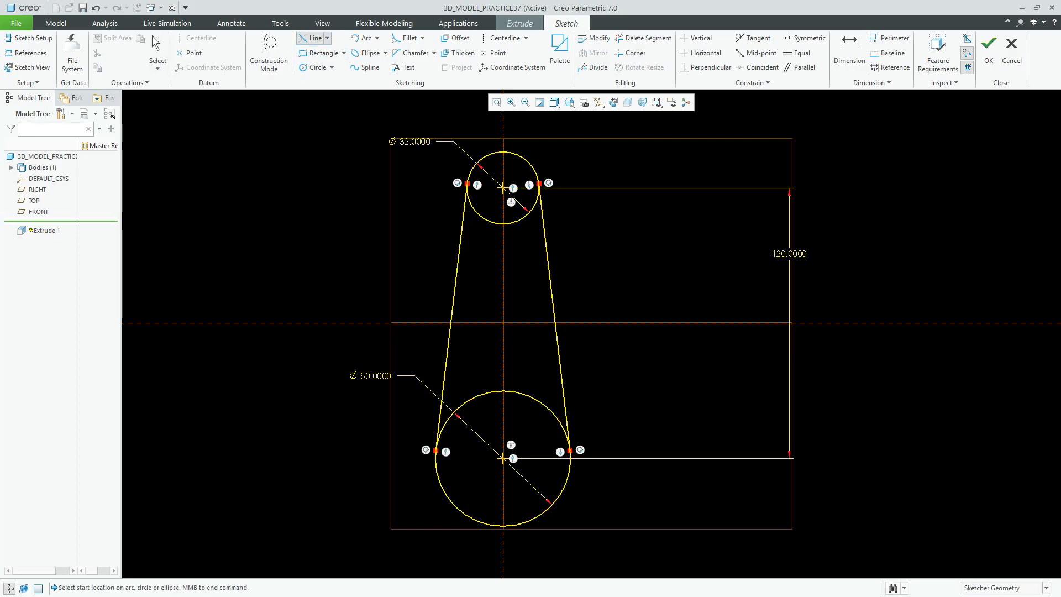
middle_click(436, 449)
- Trim away the inner arcs of both circles to leave one closed tapered outline with rounded ends
click(644, 39)
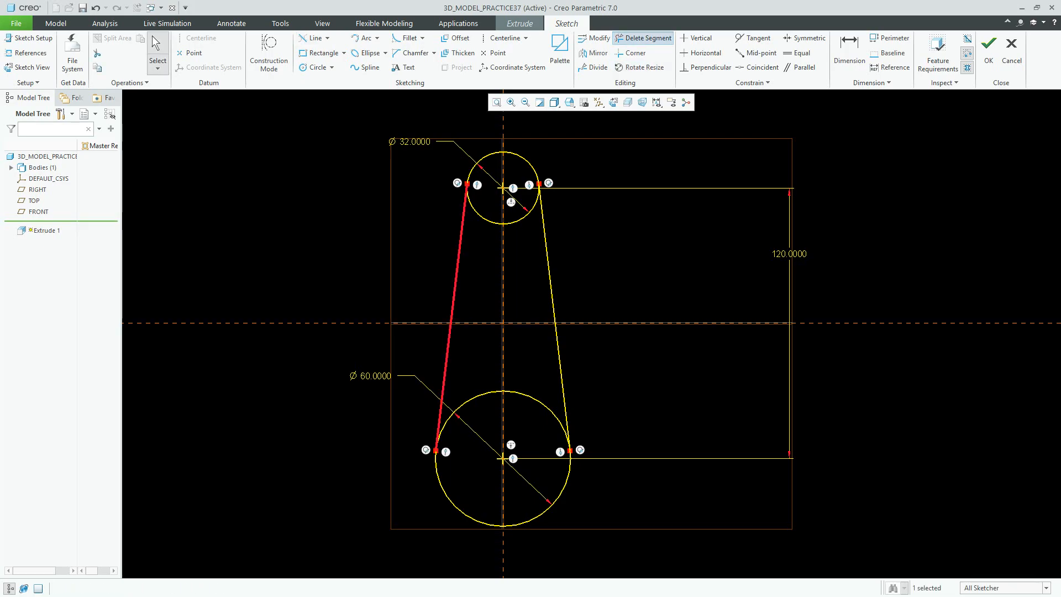
click(467, 402)
click(539, 402)
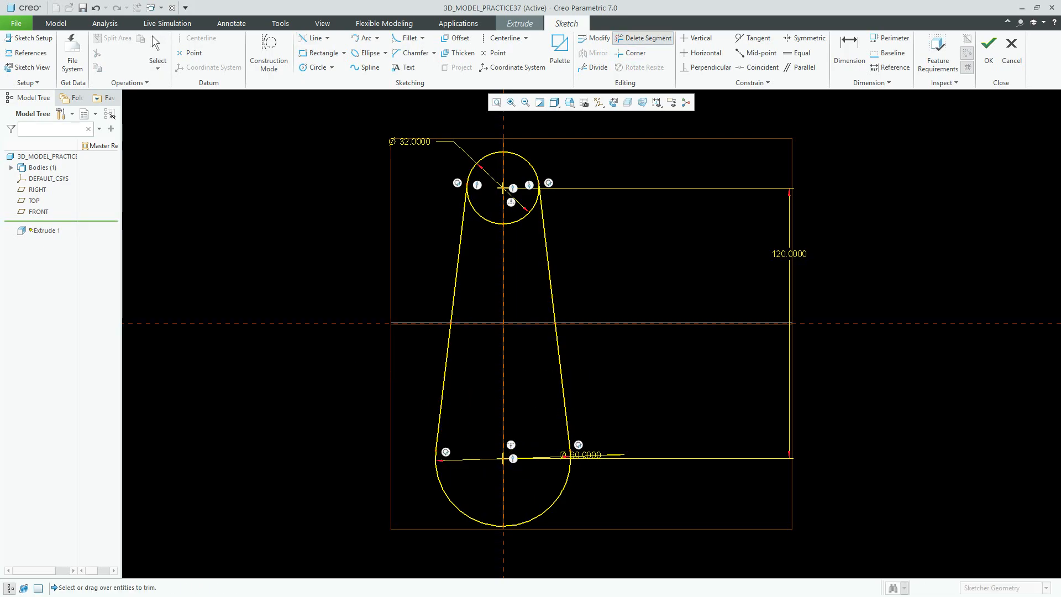
click(528, 213)
click(477, 213)
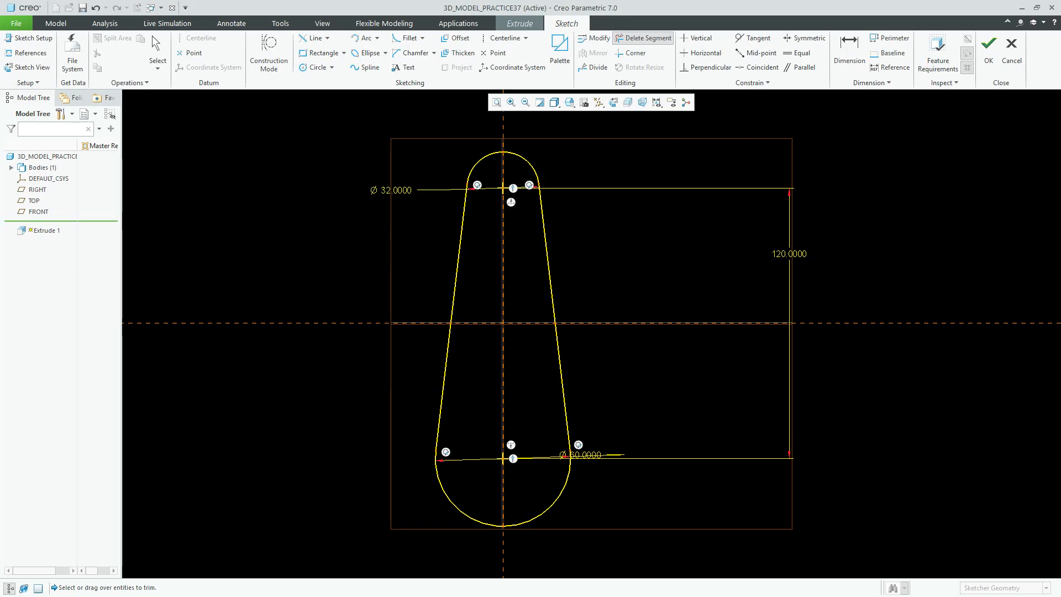
scroll(664, 238, up, 1)
middle_click(664, 238)
- Reposition the two diameter dimensions and the 120 mm centre-distance dimension closer to the outline
drag(619, 413, 426, 469)
drag(442, 200, 440, 150)
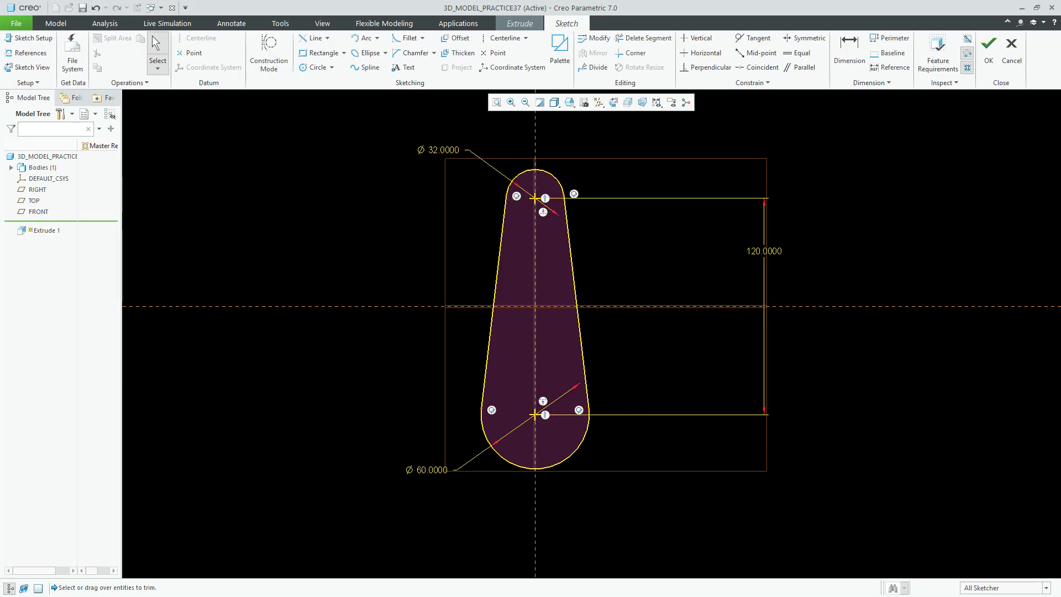
drag(764, 251, 619, 282)
click(497, 103)
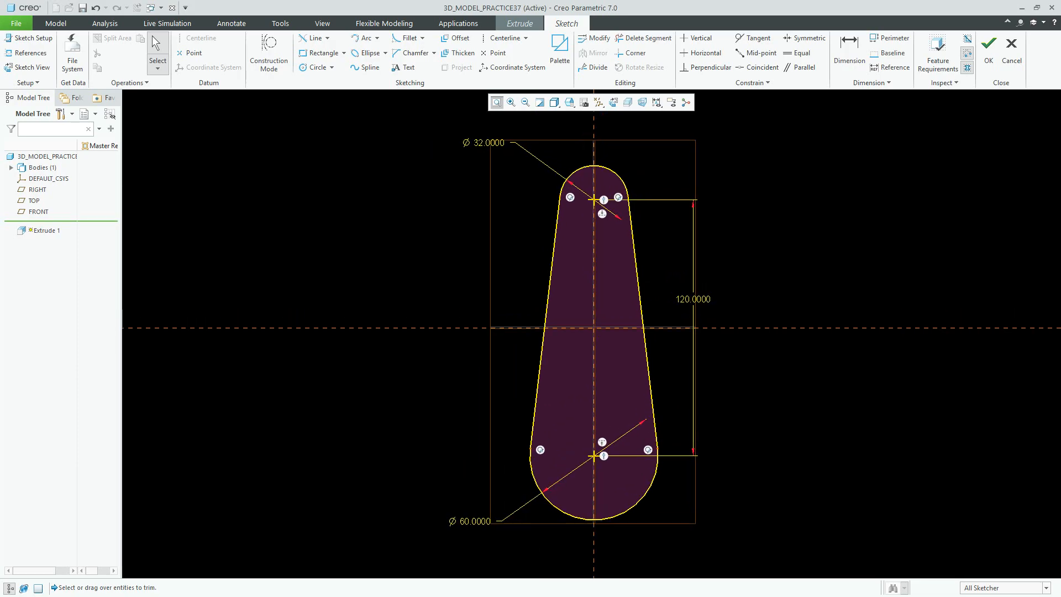
- Finish the sketch and extrude the outline 6 mm symmetrically about the sketch plane
click(988, 55)
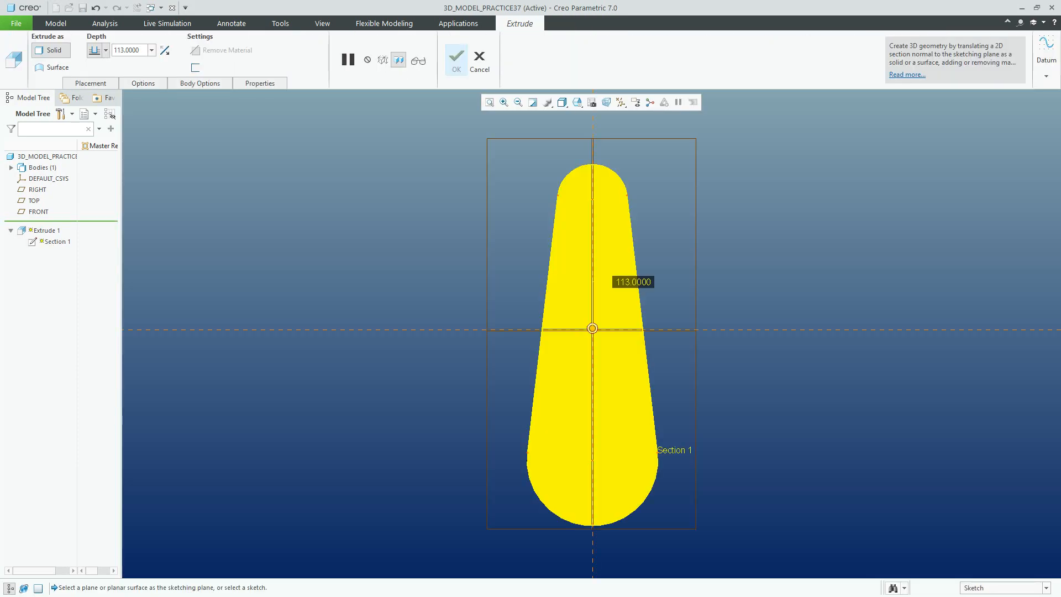
text(6)
key(Return)
click(105, 50)
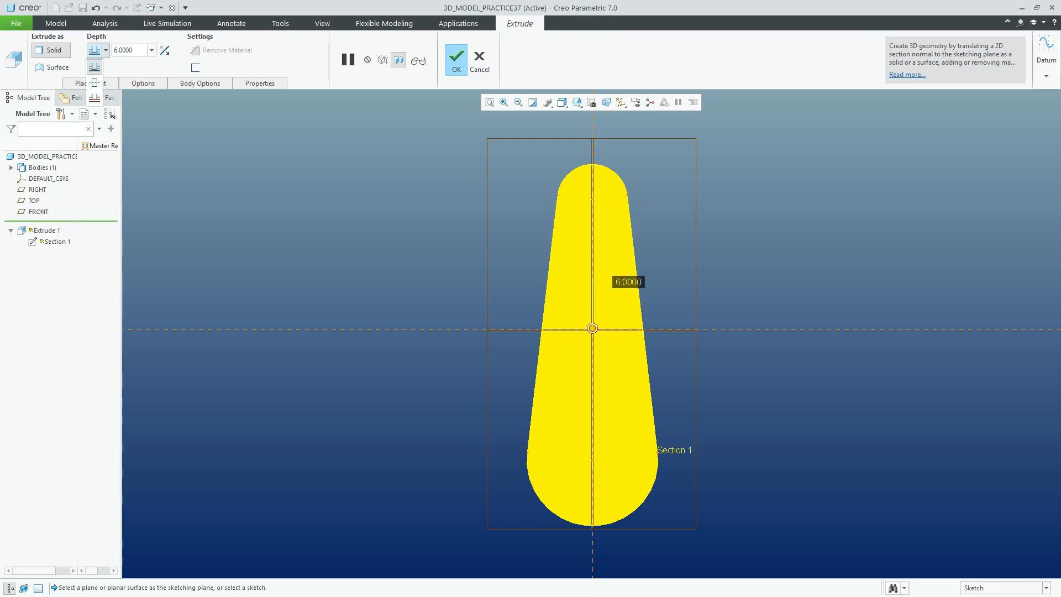
click(95, 82)
click(456, 59)
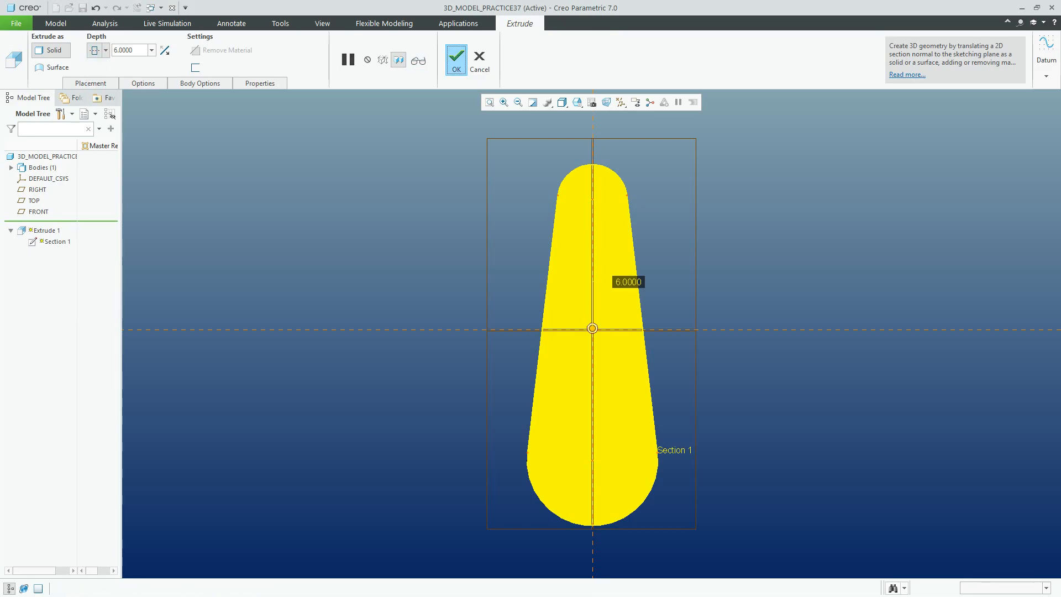
- Start a second extrusion with its sketch on the plate's upper face
click(577, 102)
click(602, 117)
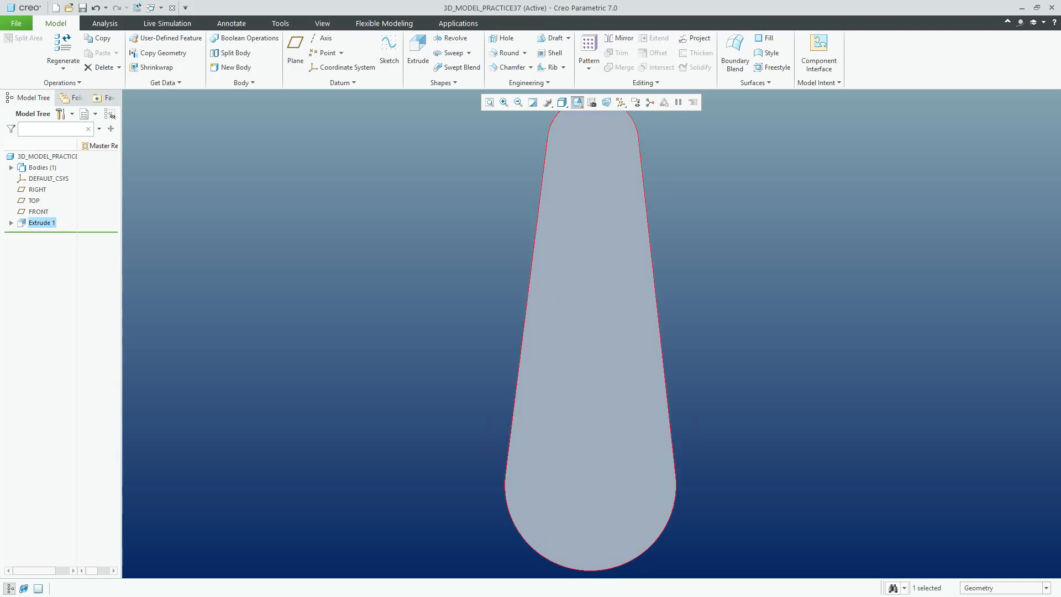
click(417, 52)
click(90, 83)
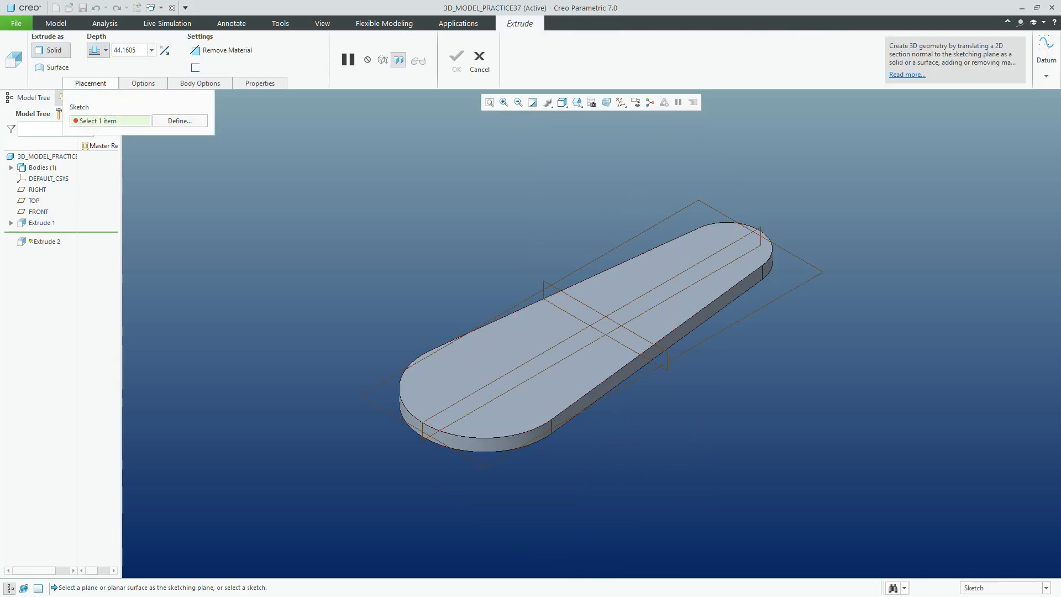
click(179, 121)
click(592, 394)
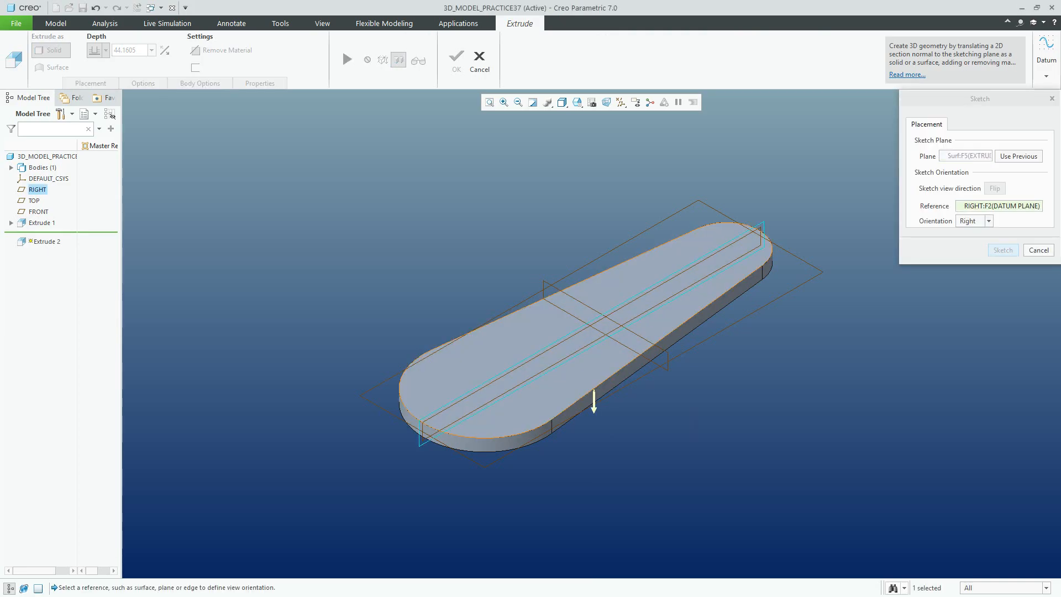
middle_click(592, 393)
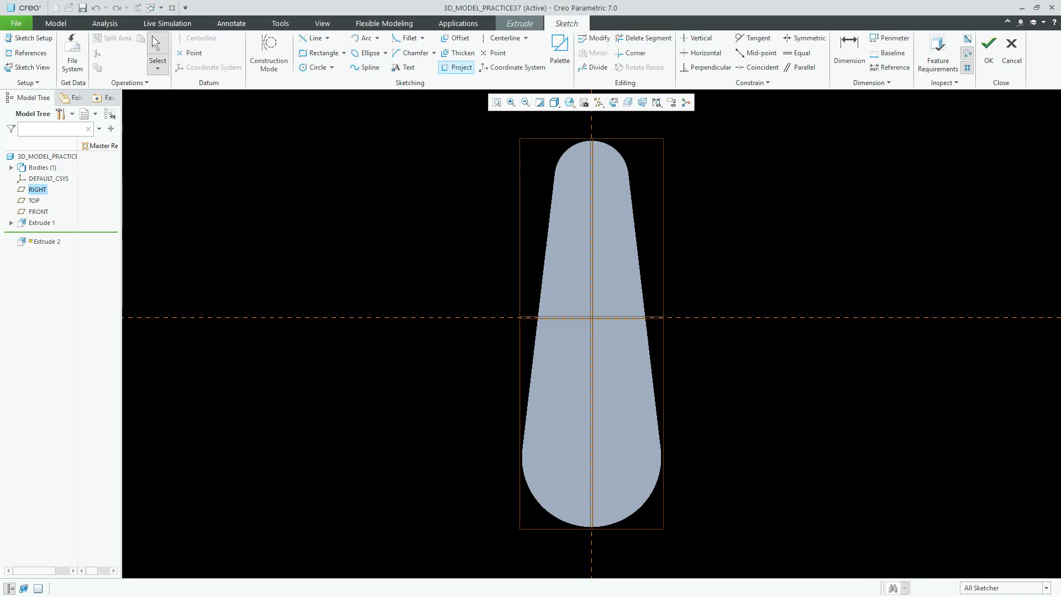
- Sketch a circle concentric with the plate's small rounded end and matching that end's radius
click(457, 67)
click(332, 66)
click(320, 93)
click(621, 155)
click(622, 199)
middle_click(773, 276)
- Finish the circle sketch at the plate's small end and extrude it 6 mm upward from the plate's face
click(988, 53)
click(577, 103)
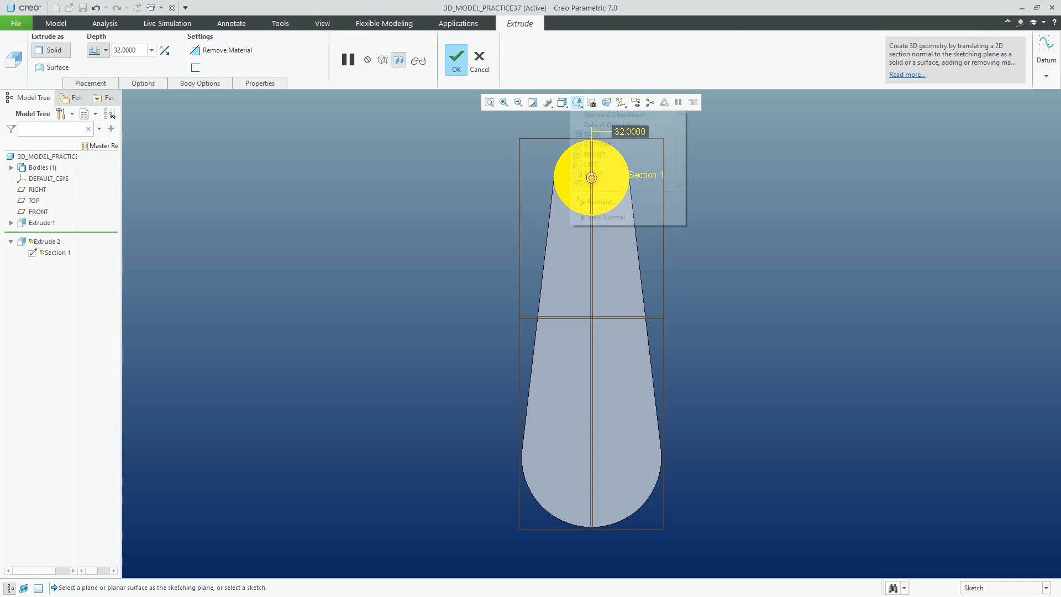
click(610, 117)
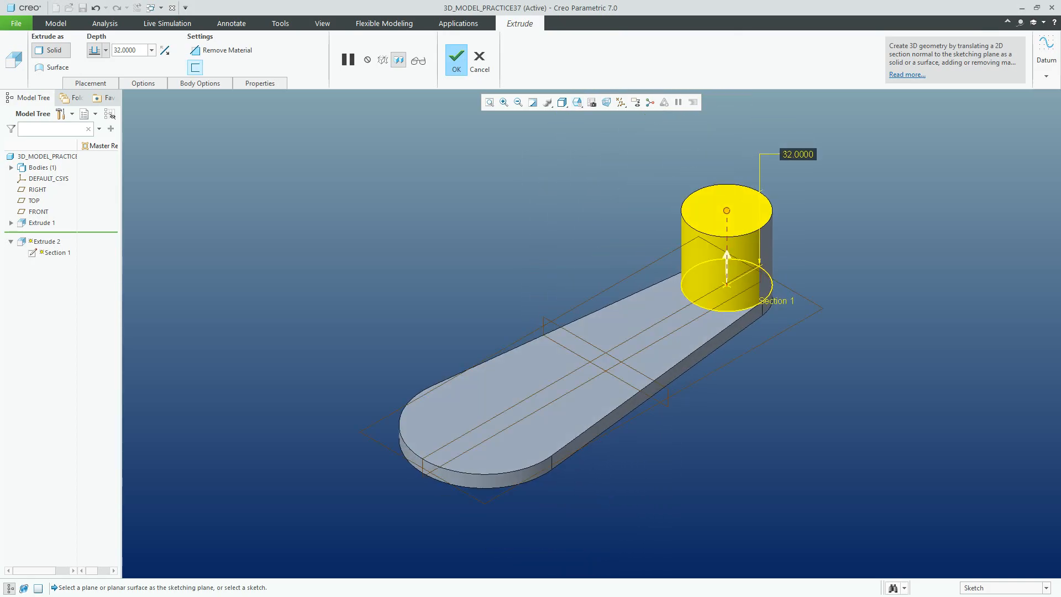
text(6)
key(Return)
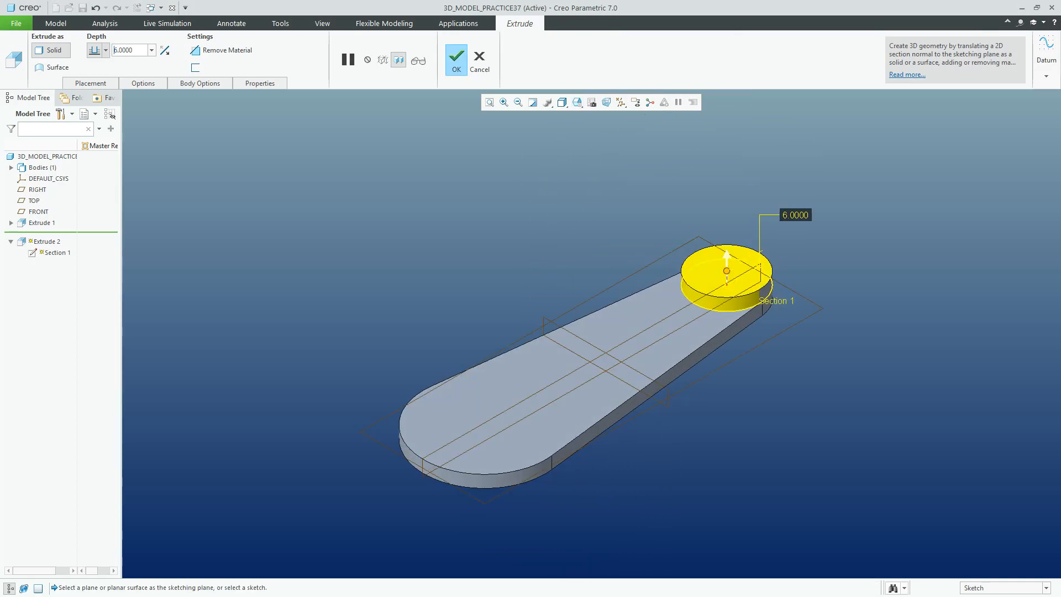
click(456, 60)
click(465, 160)
- Start a third extrusion with its sketch on the plate's upper face
click(418, 51)
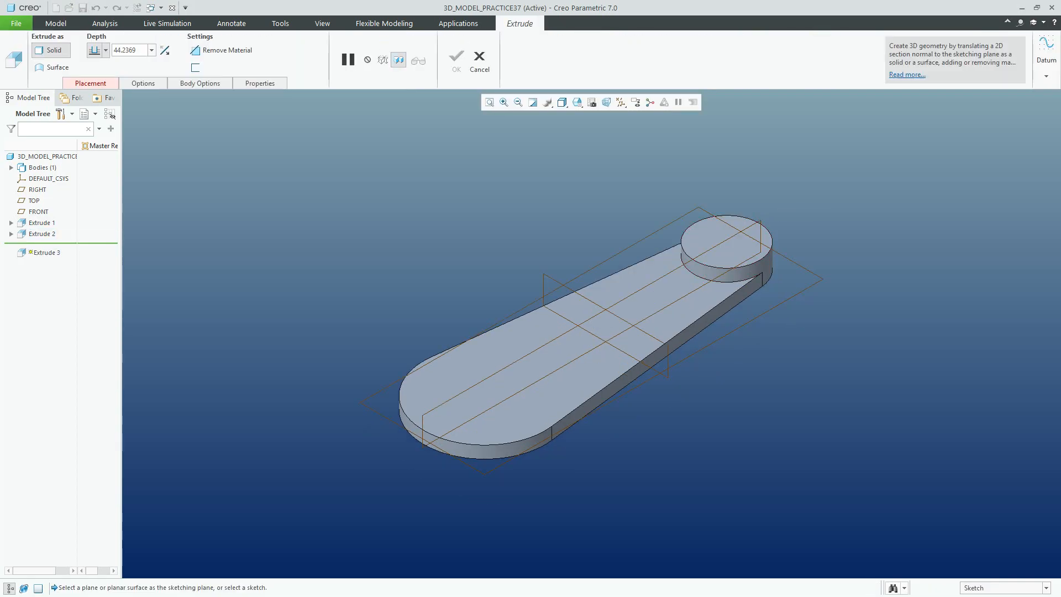
click(91, 83)
click(180, 121)
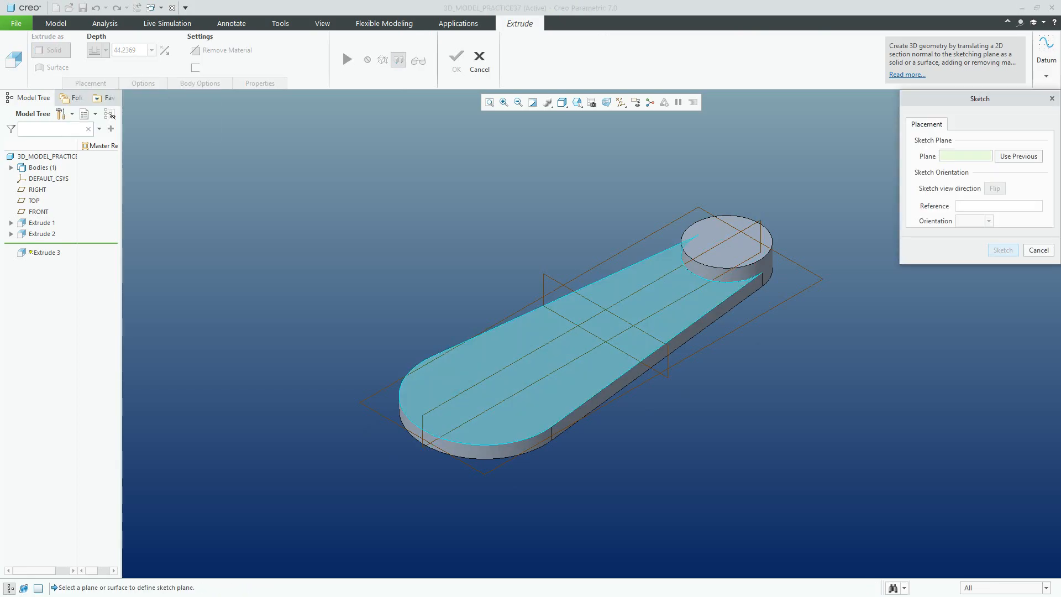
click(756, 283)
middle_click(757, 283)
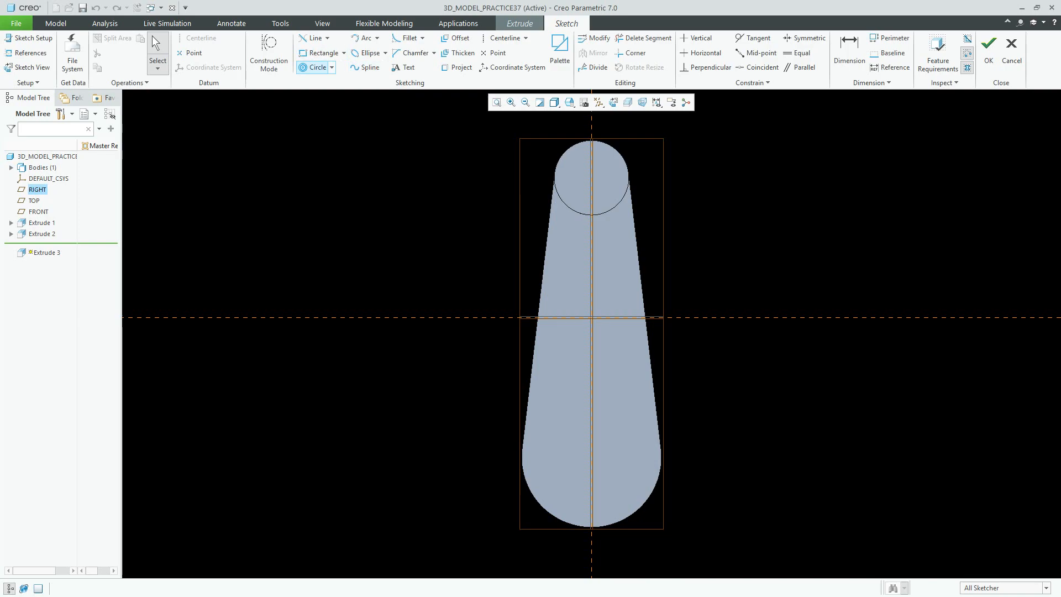
- Sketch a circle concentric with the plate's large rounded end, matching that end's radius, and finish the sketch
click(313, 68)
click(558, 520)
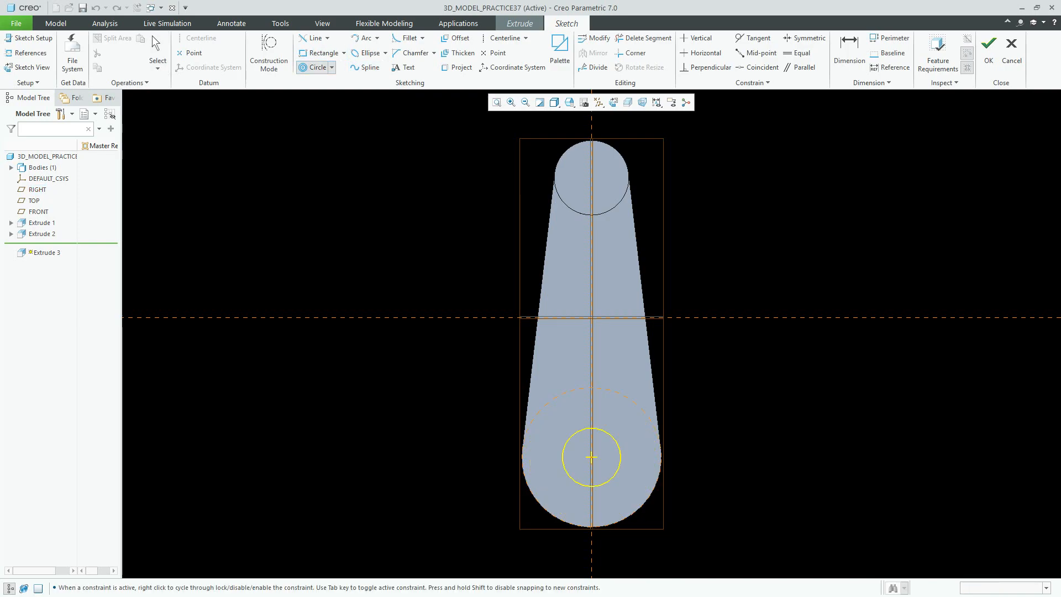
click(522, 456)
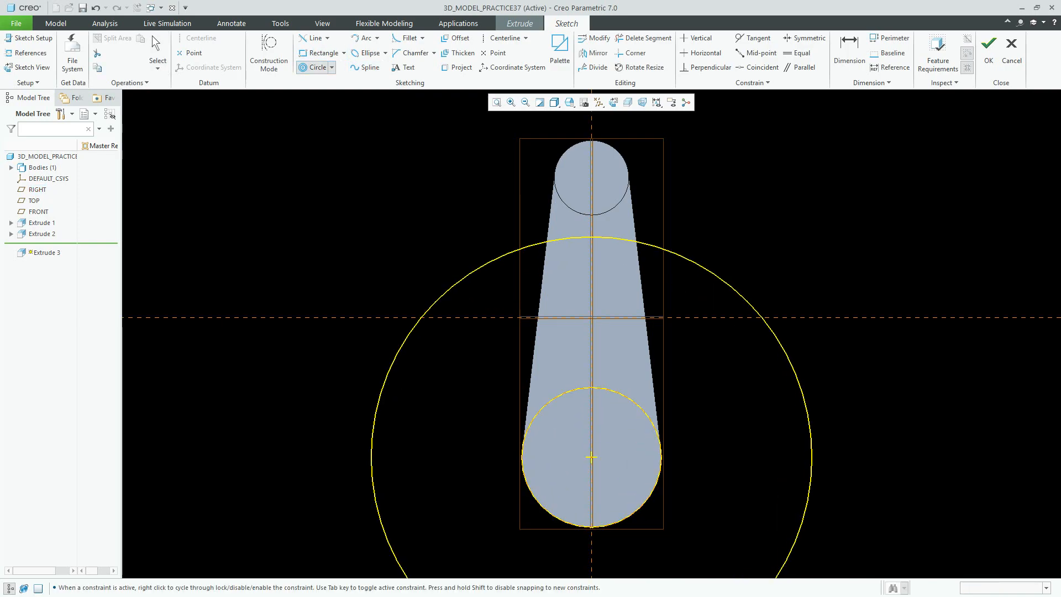
middle_click(592, 446)
click(988, 49)
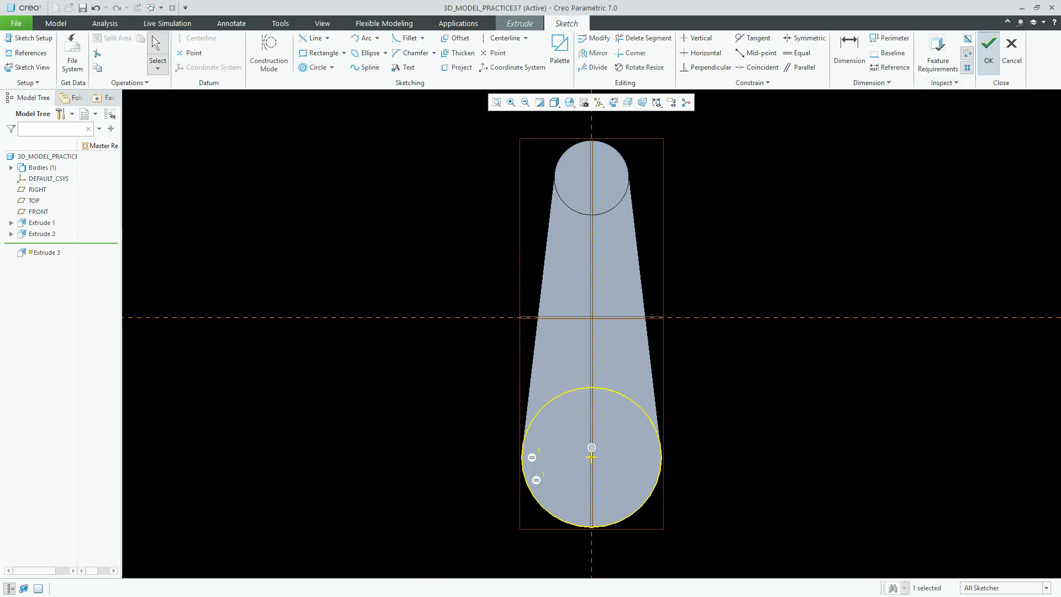
- Extrude the large circle to two blind depths, 25 mm on side 1 and 19 mm on side 2
click(577, 101)
click(608, 114)
click(143, 82)
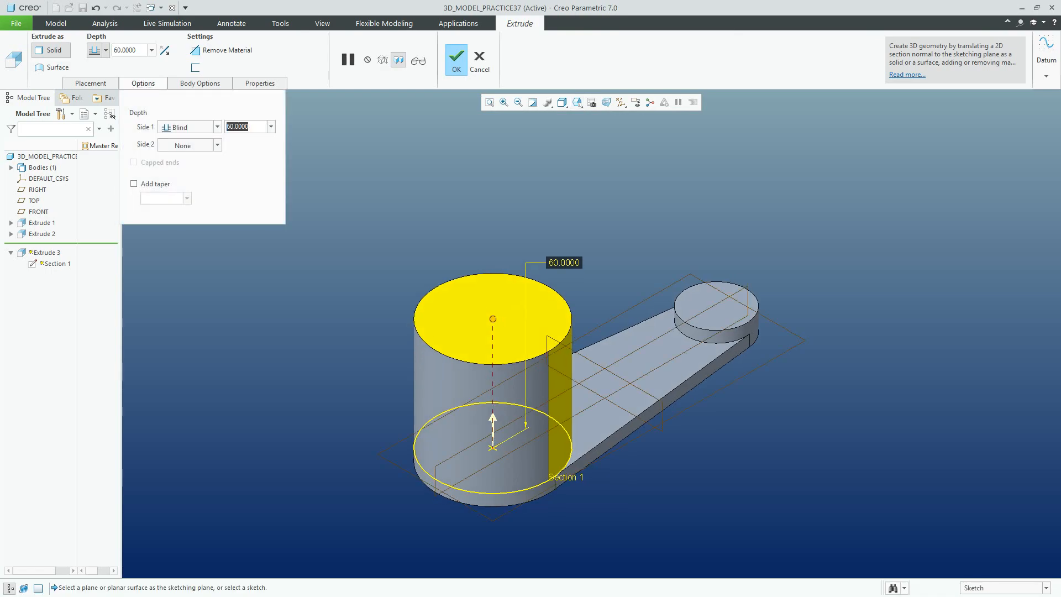
text(25)
key(Return)
click(189, 144)
click(176, 220)
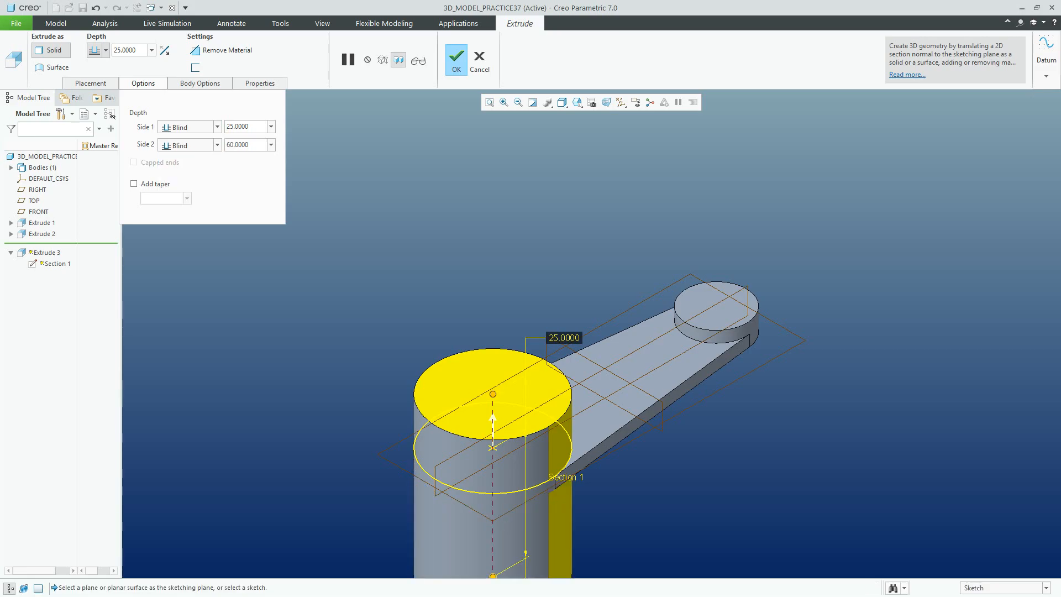
text(19)
key(Return)
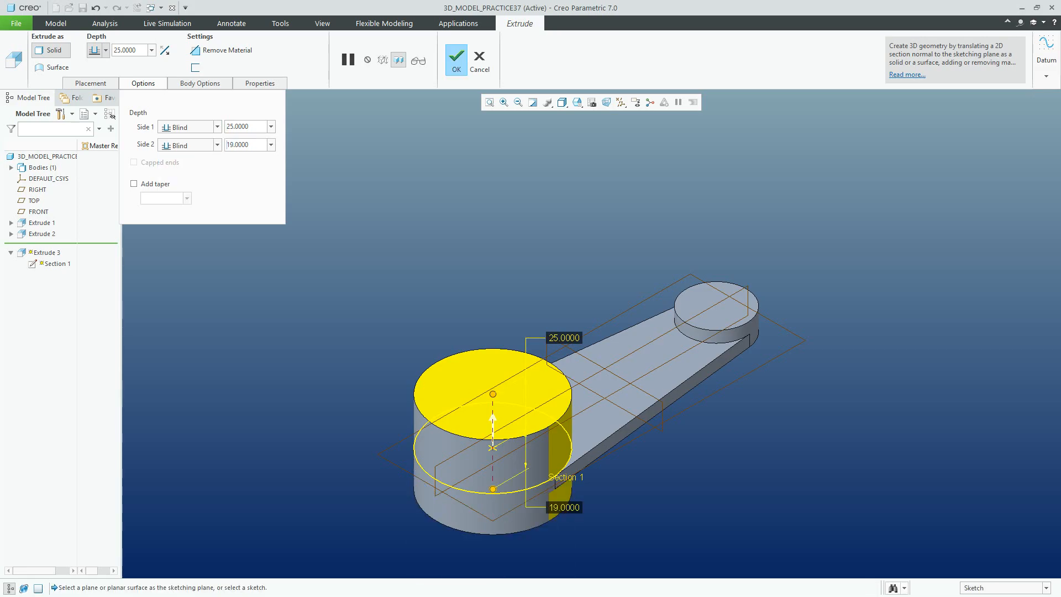
click(456, 59)
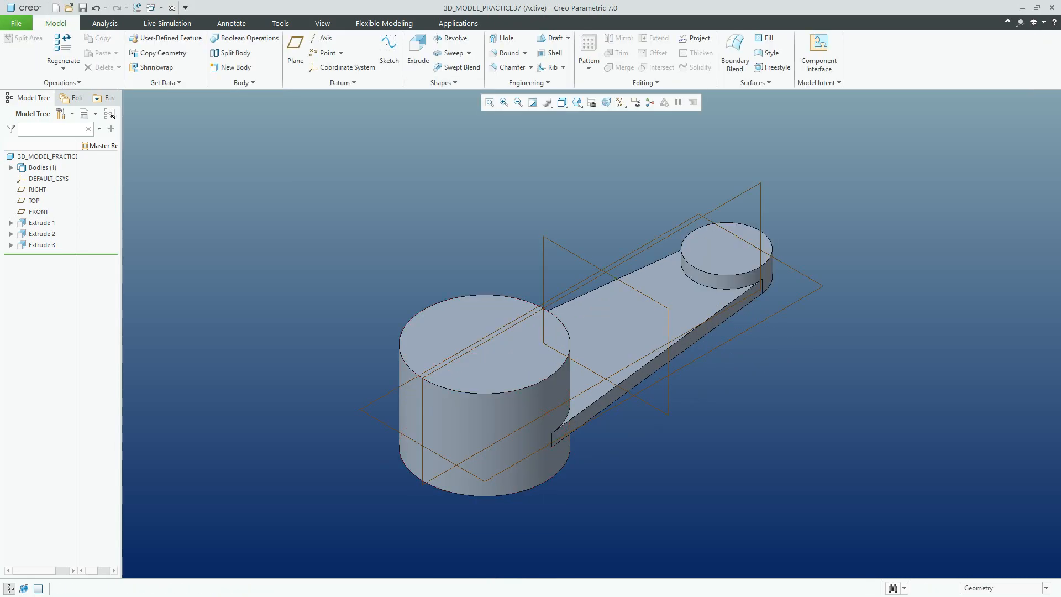
- Start a profile rib with its sketch on the RIGHT plane
click(562, 66)
click(569, 93)
click(37, 189)
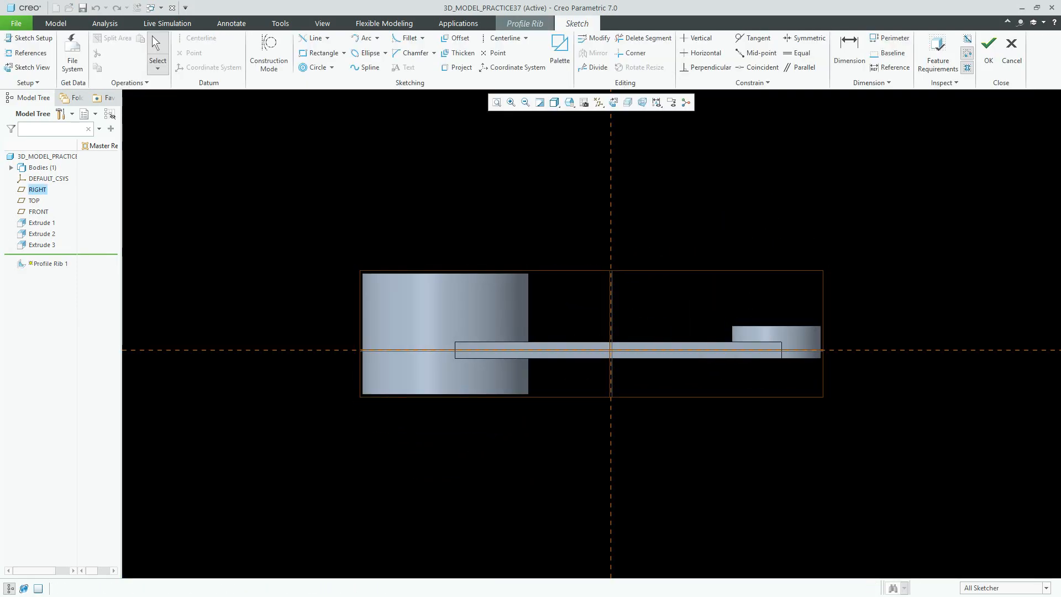
- Sketch the rib's sloping line from the large boss's upper corner to the small boss's upper corner and finish the sketch
click(327, 38)
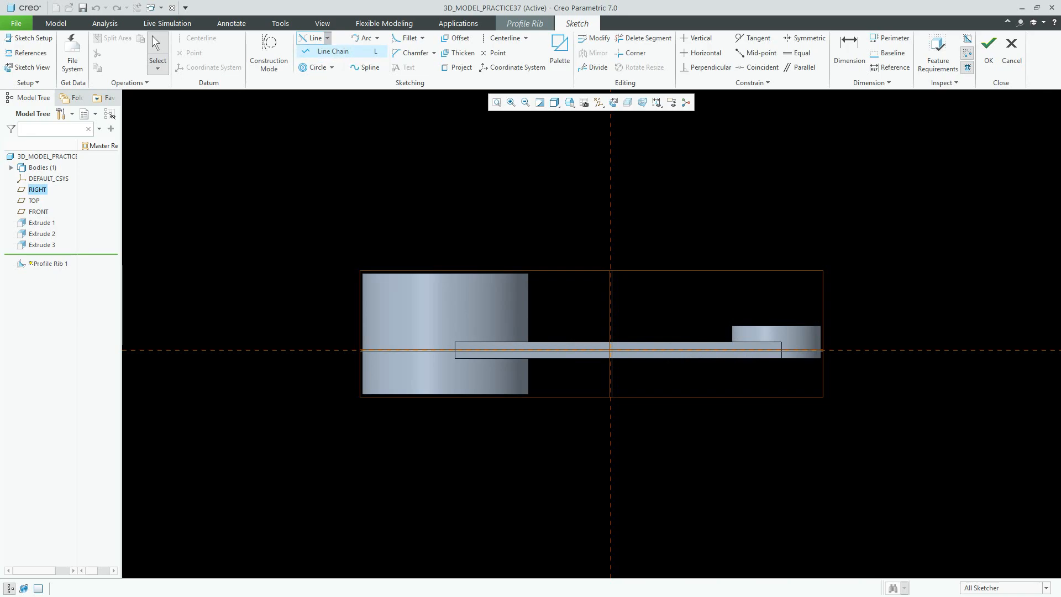
click(332, 52)
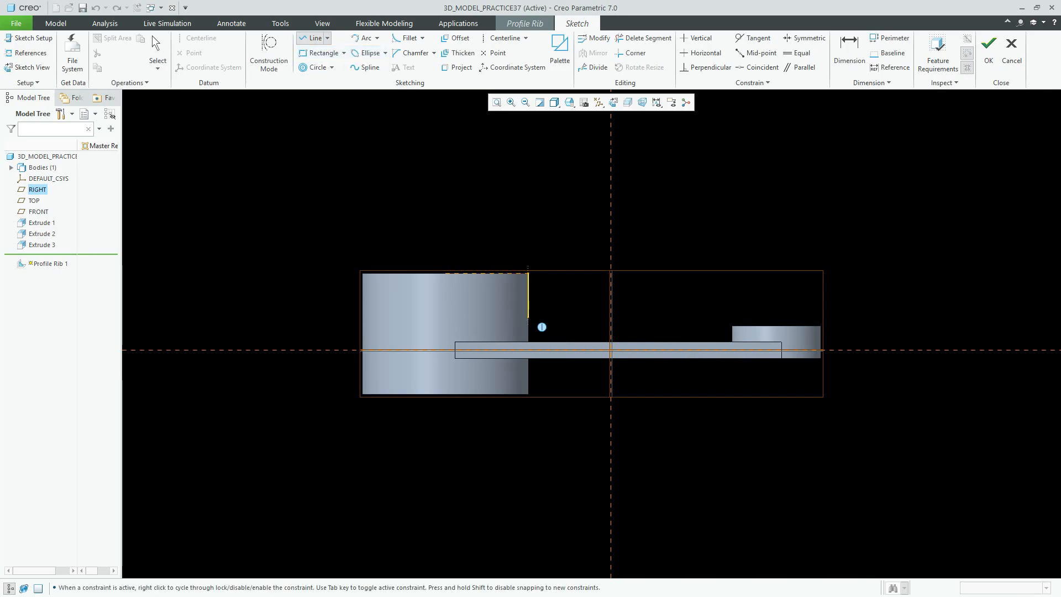
middle_click(569, 273)
click(528, 273)
click(732, 325)
middle_click(745, 273)
click(988, 51)
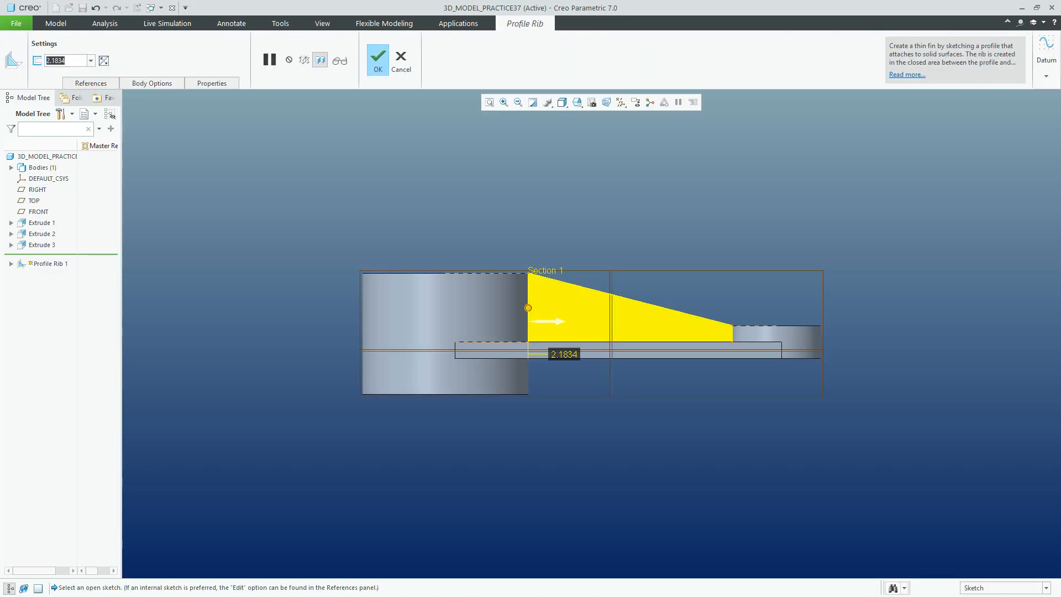
- Set the profile rib's thickness to 6 mm and complete it
text(6)
key(Return)
click(576, 103)
click(602, 115)
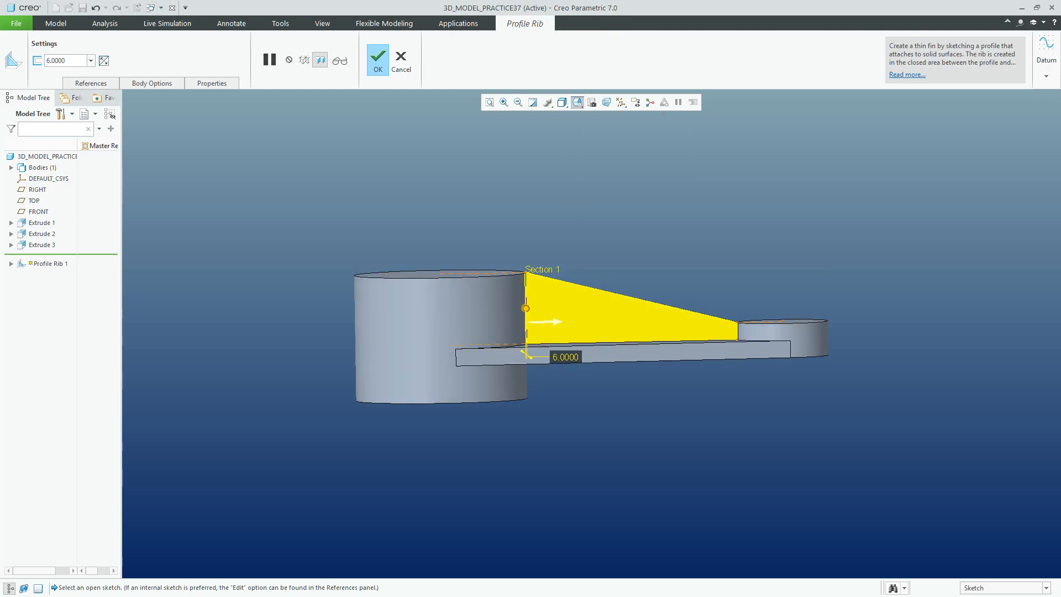
click(378, 60)
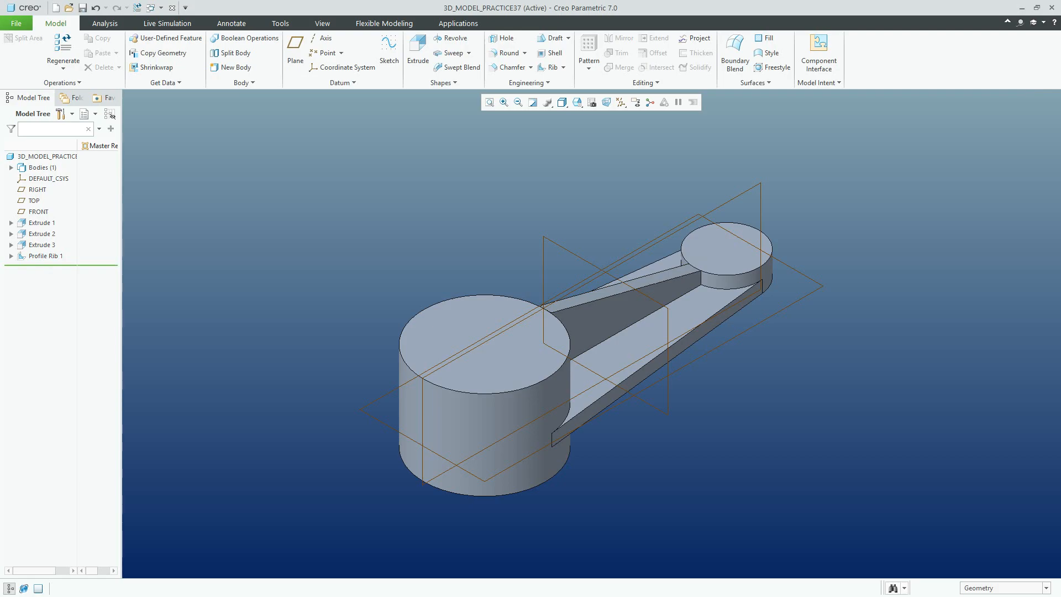
- Create a datum plane midway between the large boss's upper and lower end faces
click(295, 53)
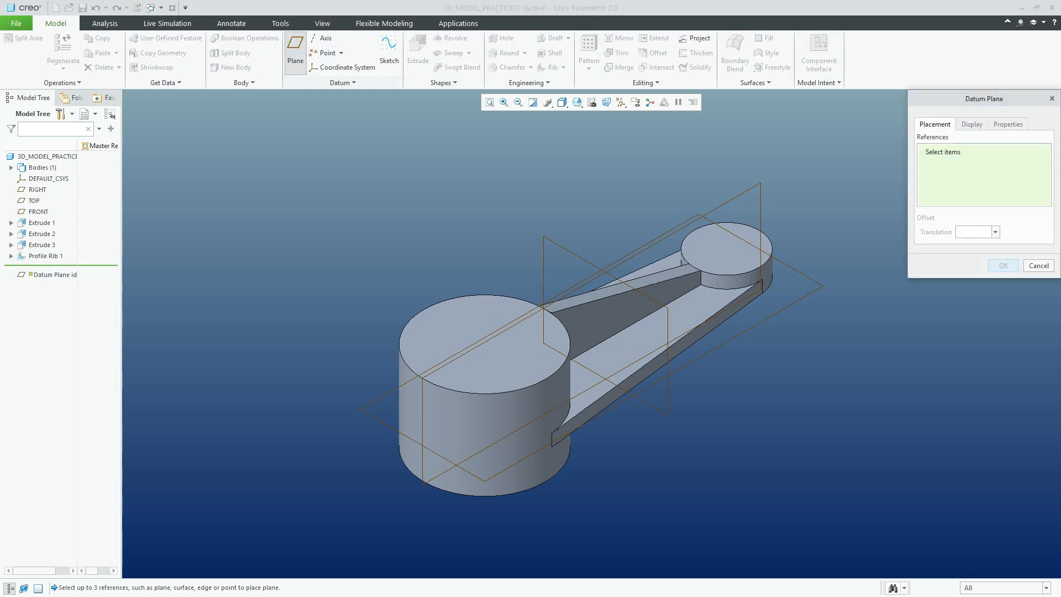
click(445, 362)
middle_drag(443, 364, 380, 235)
ctrl+click(484, 428)
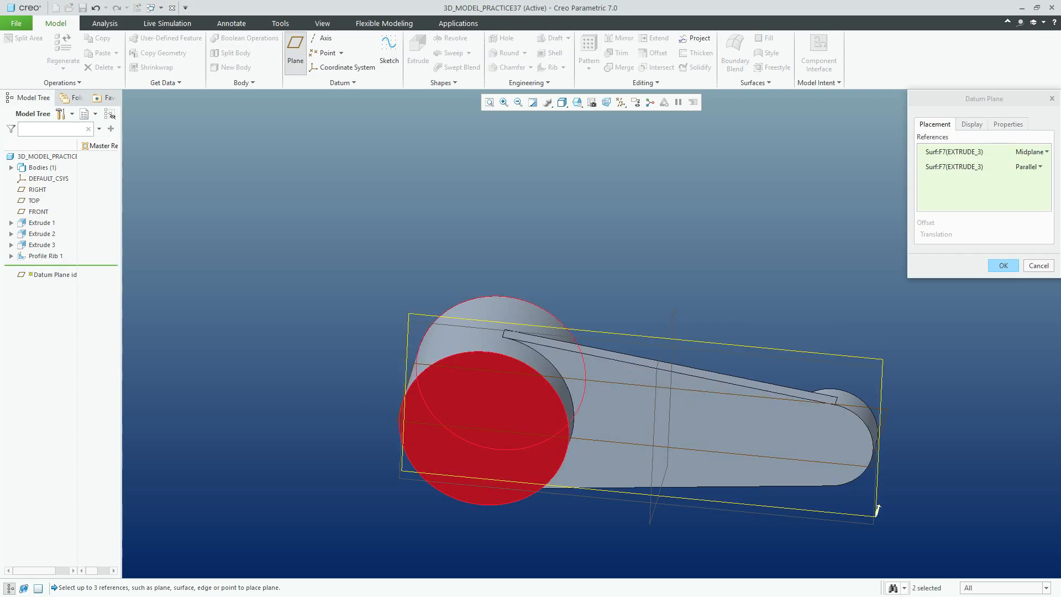
click(1003, 266)
click(735, 254)
middle_drag(690, 309, 677, 193)
key(ctrl+d)
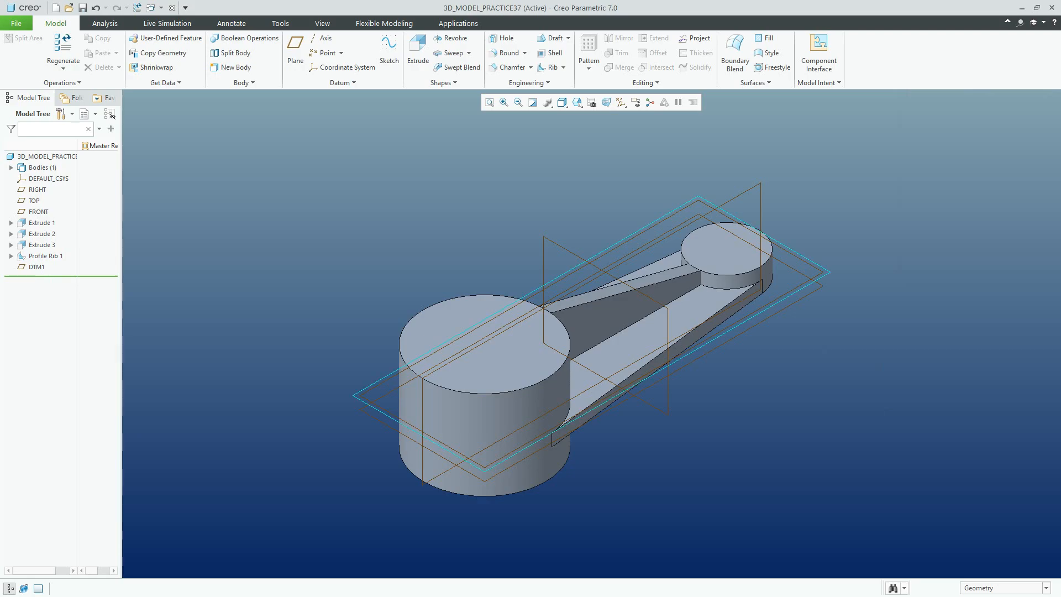
- Start a fourth extrusion with its sketch on datum plane DTM1
click(365, 389)
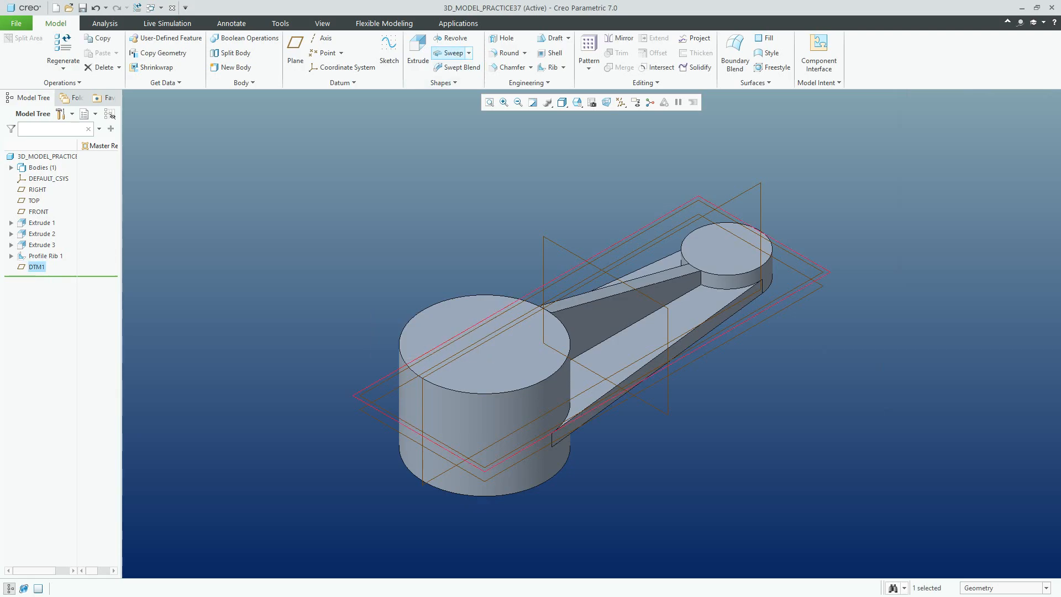
click(418, 52)
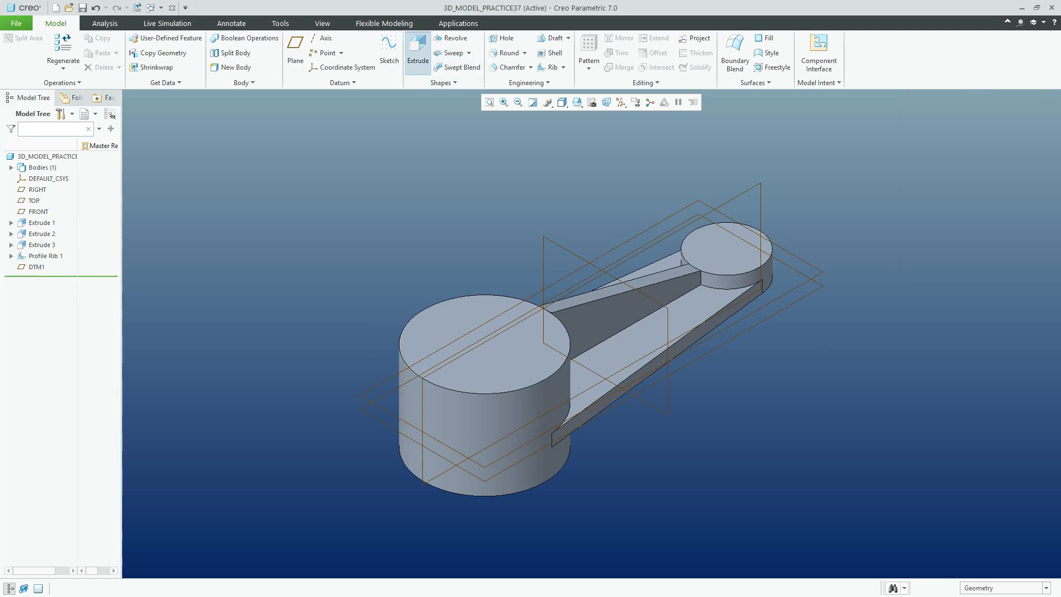
click(90, 83)
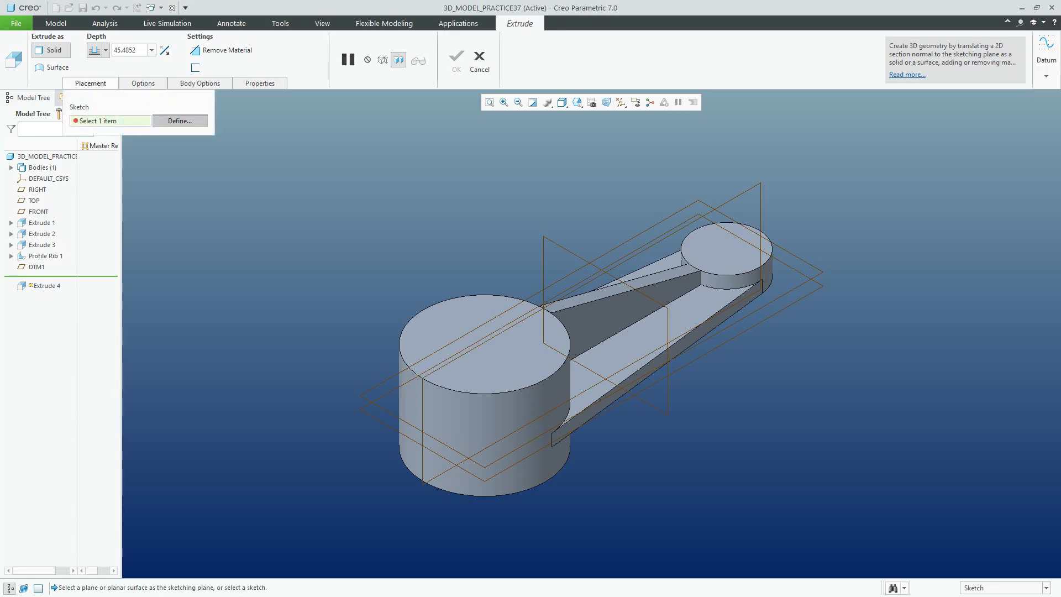
click(180, 121)
click(409, 428)
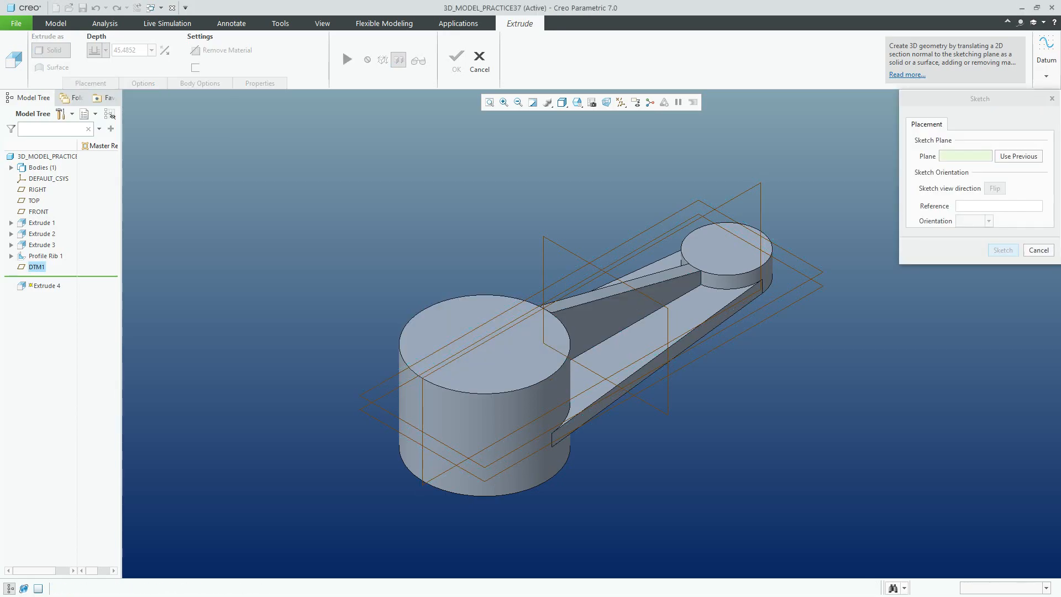
click(1002, 250)
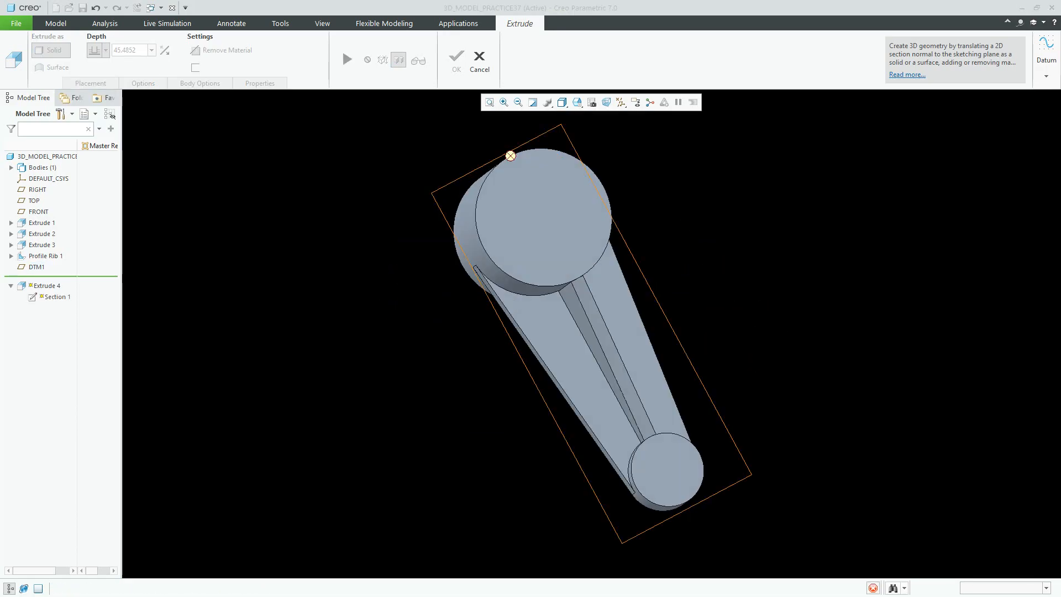
- Project the outer half of the large boss's circular edge into the sketch as a single edge
scroll(493, 394, up, 2)
scroll(593, 124, down, 3)
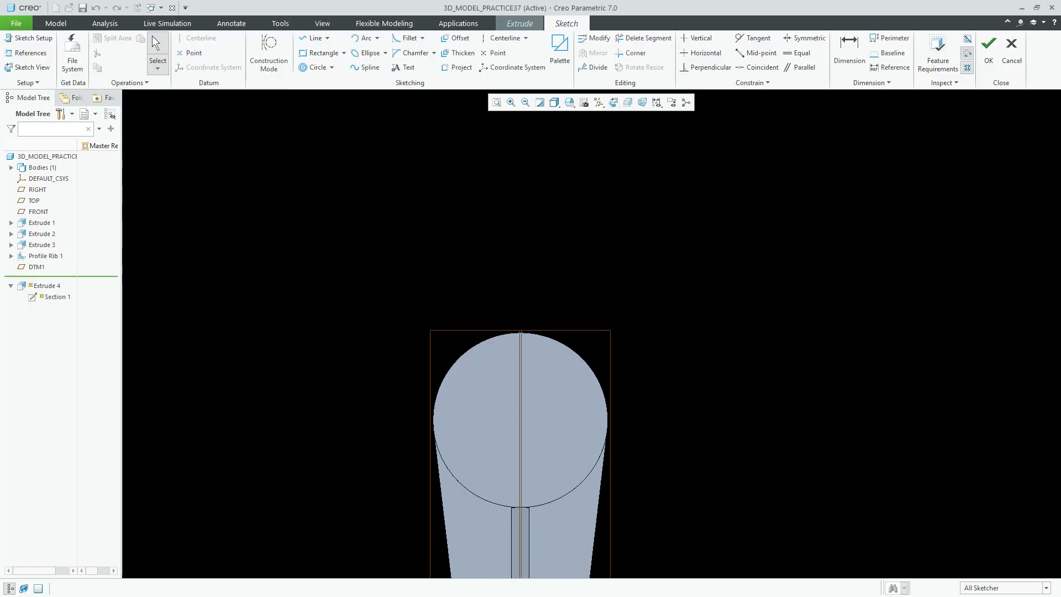
click(331, 67)
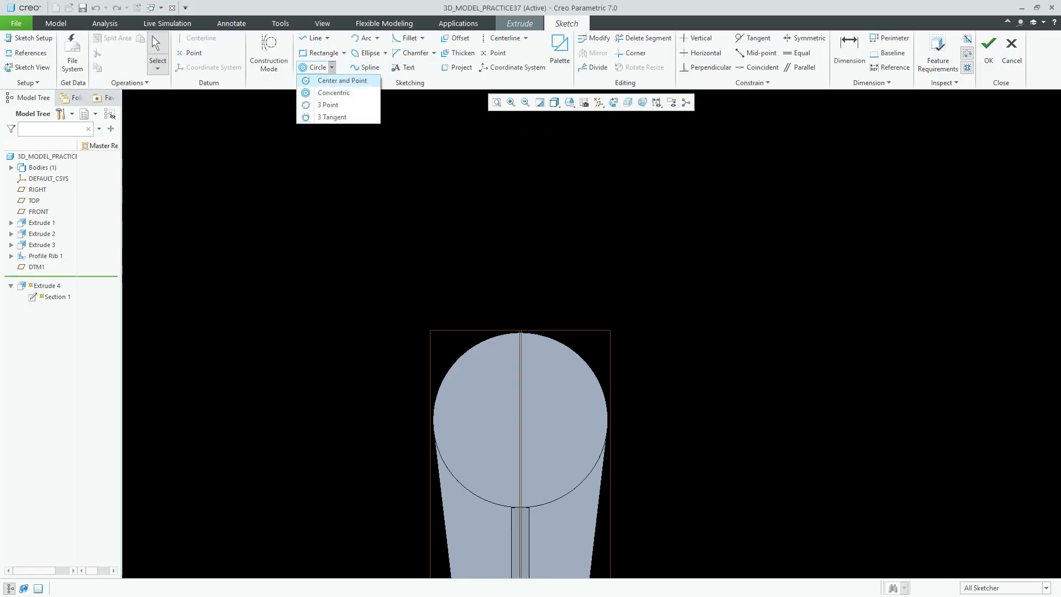
click(336, 81)
click(457, 67)
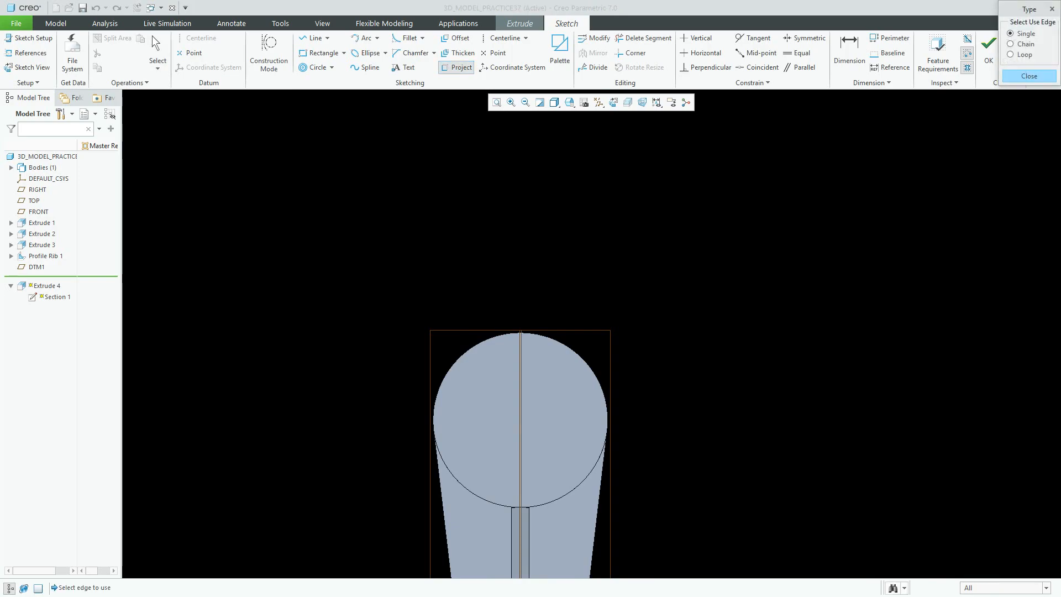
click(1028, 77)
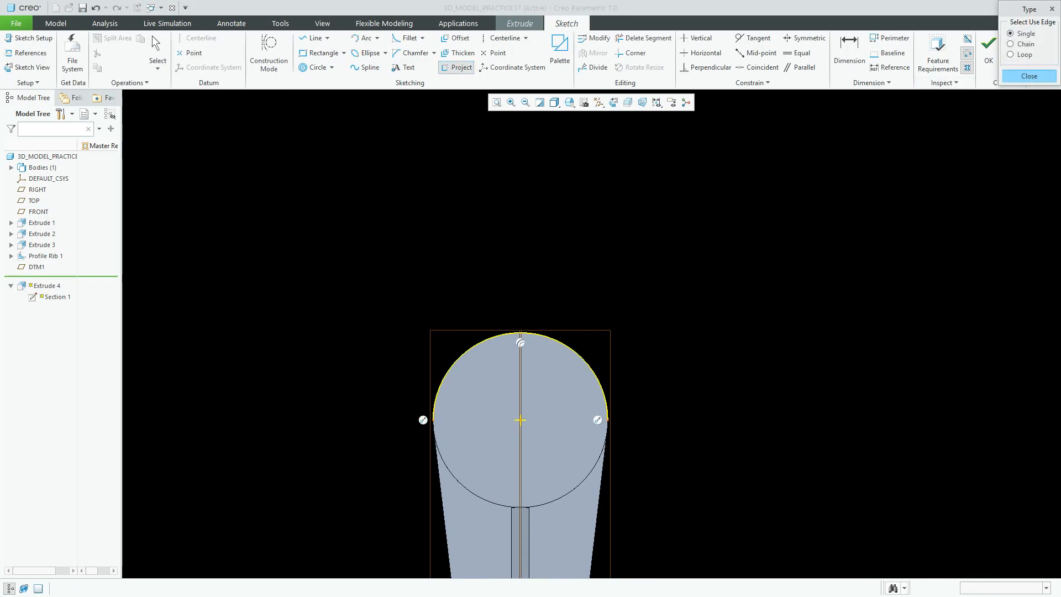
- Add the RIGHT plane as a sketch reference and draw a vertical centerline along it through the large boss's centre
click(26, 53)
click(37, 189)
click(1040, 177)
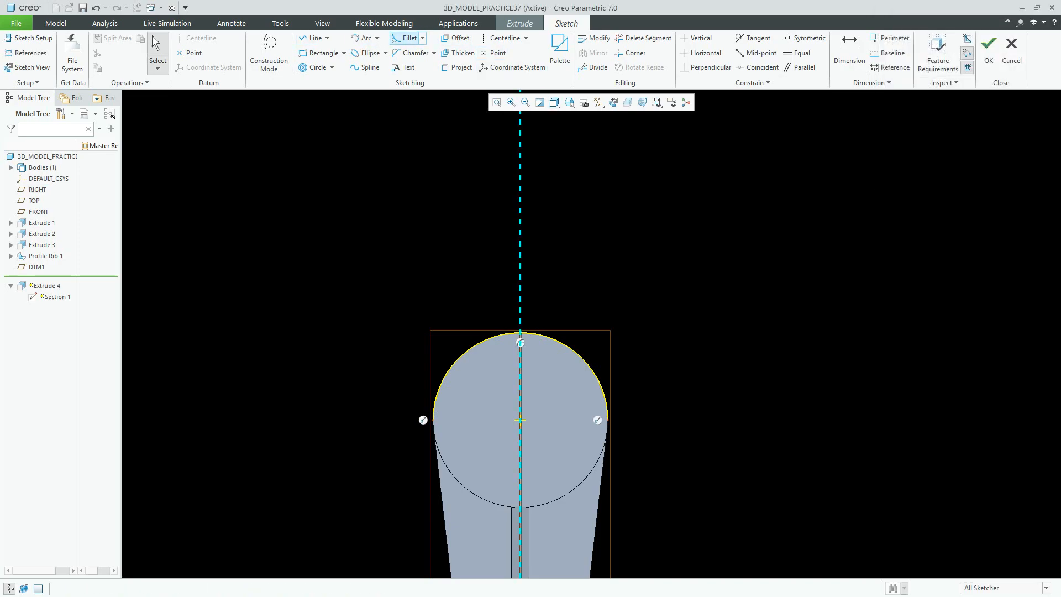
click(504, 38)
click(520, 209)
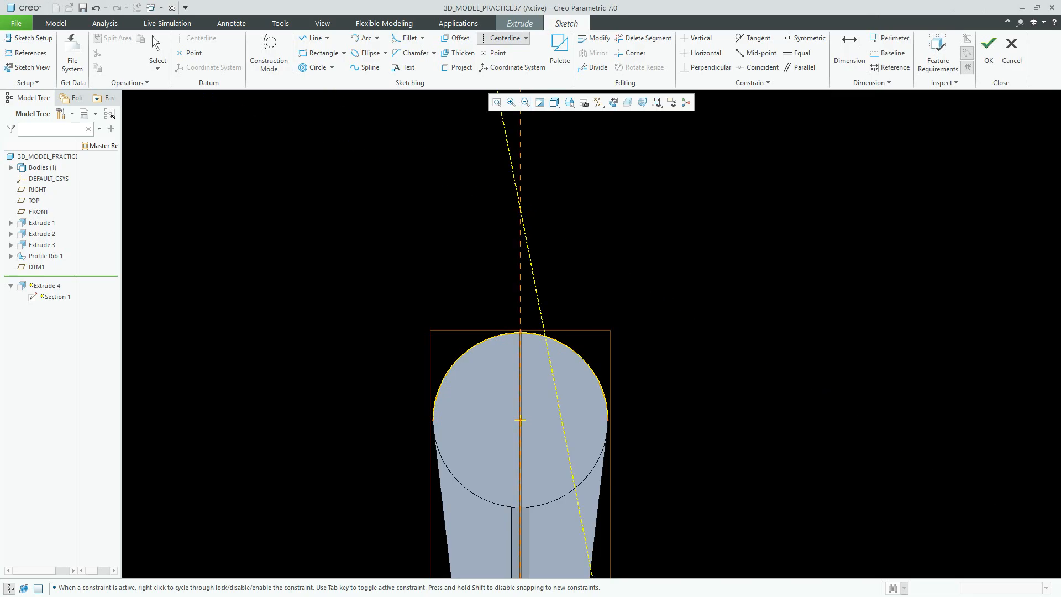
click(520, 420)
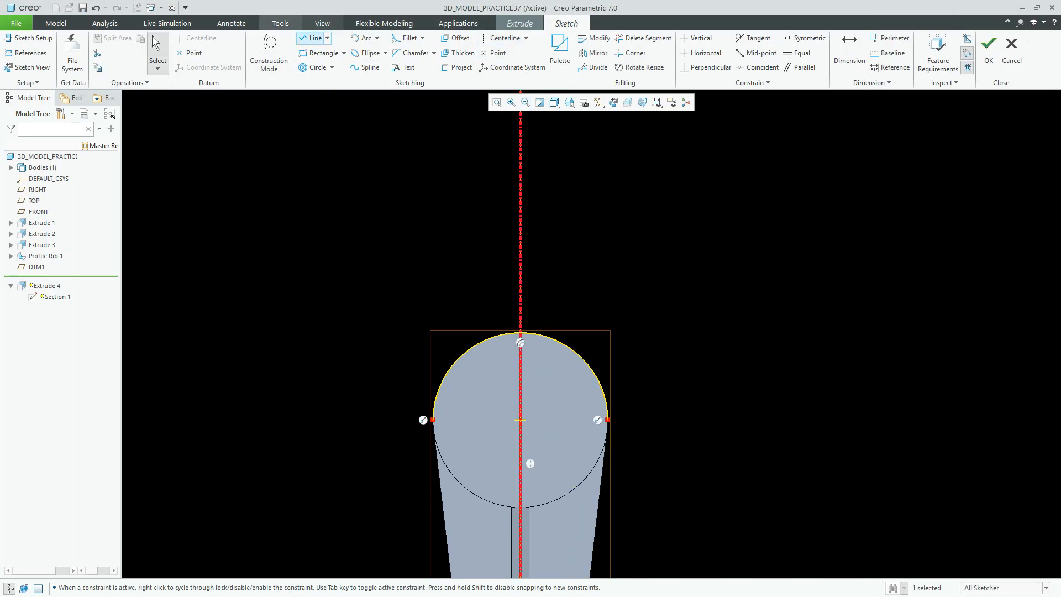
- Sketch a horizontal line about 26 mm wide beyond the large boss, symmetric about the centerline, with slanted sides ending on the projected arc
click(312, 38)
click(482, 278)
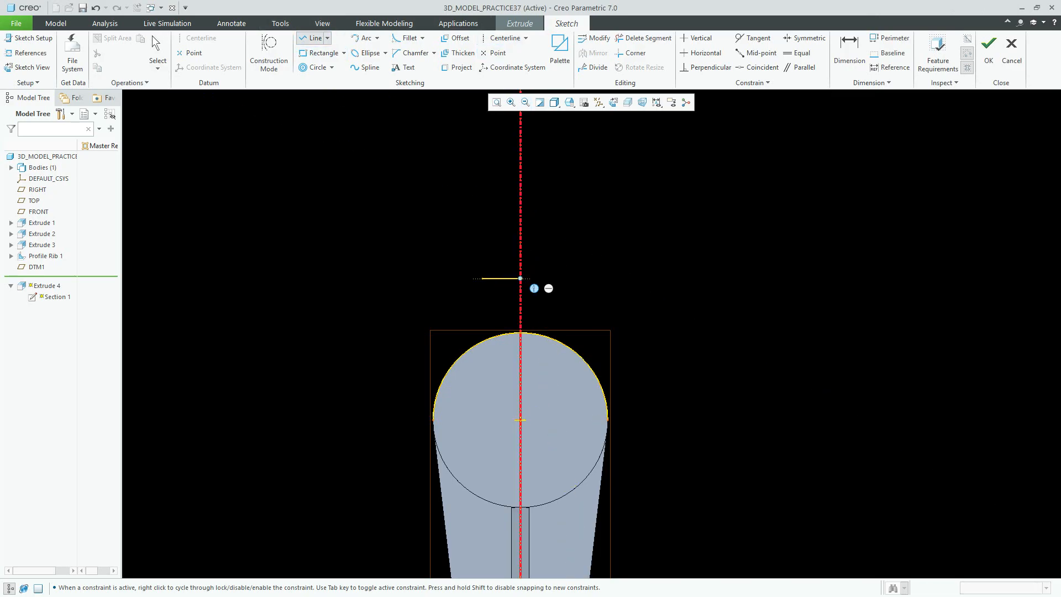
click(559, 277)
middle_click(559, 278)
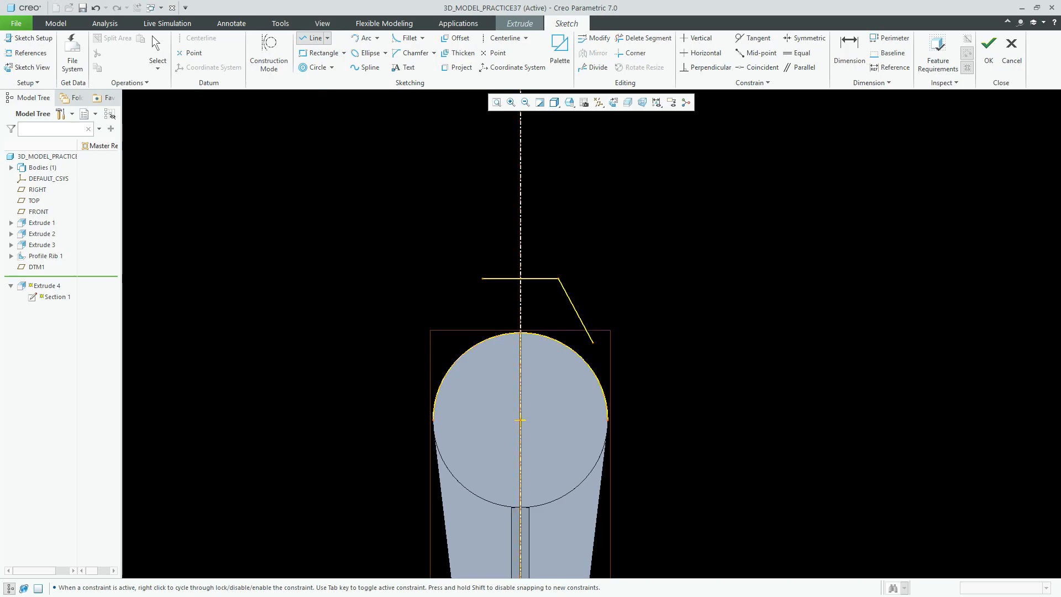
click(595, 375)
middle_click(594, 293)
click(482, 278)
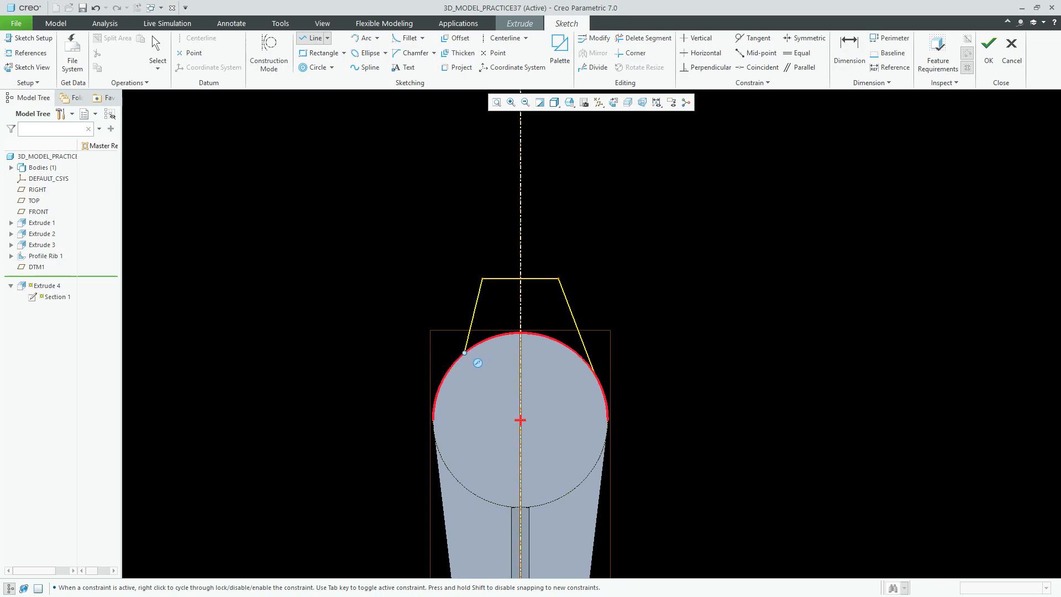
click(446, 375)
middle_click(446, 375)
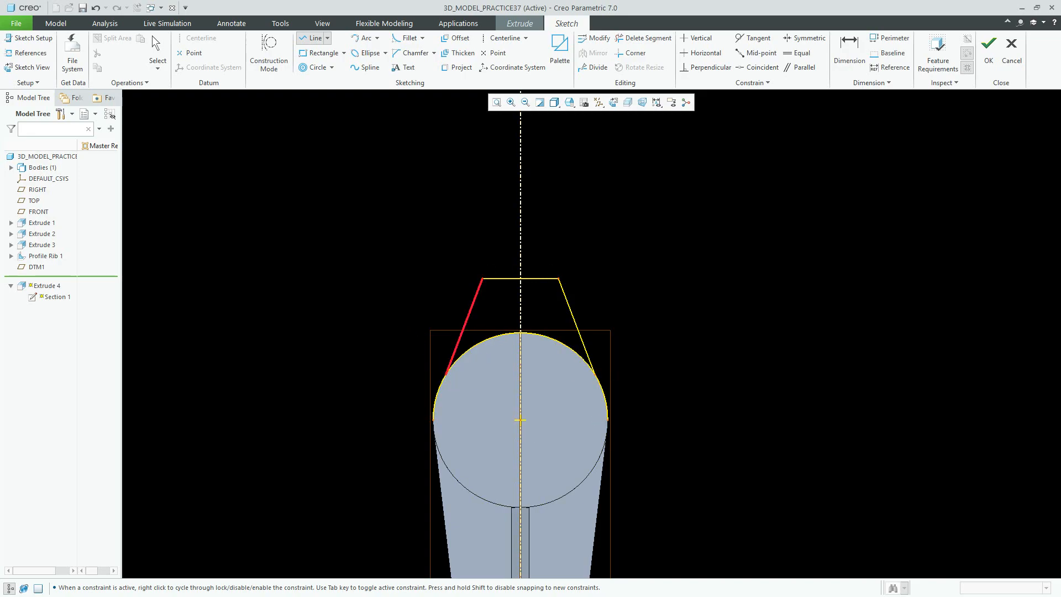
middle_click(388, 305)
- Make one slanted side of the profile tangent to the projected boss arc
click(752, 38)
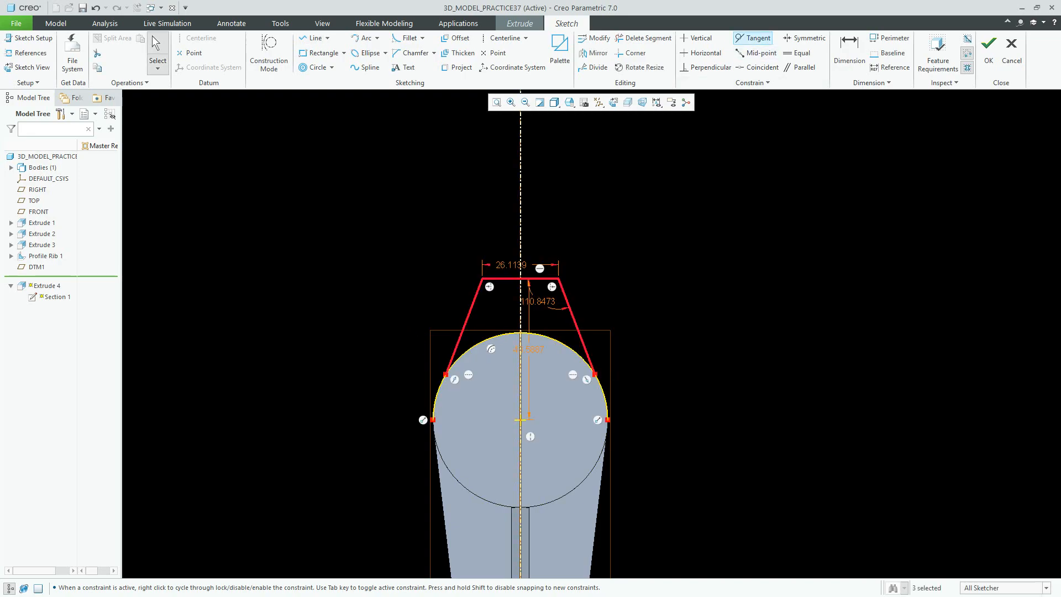
click(577, 328)
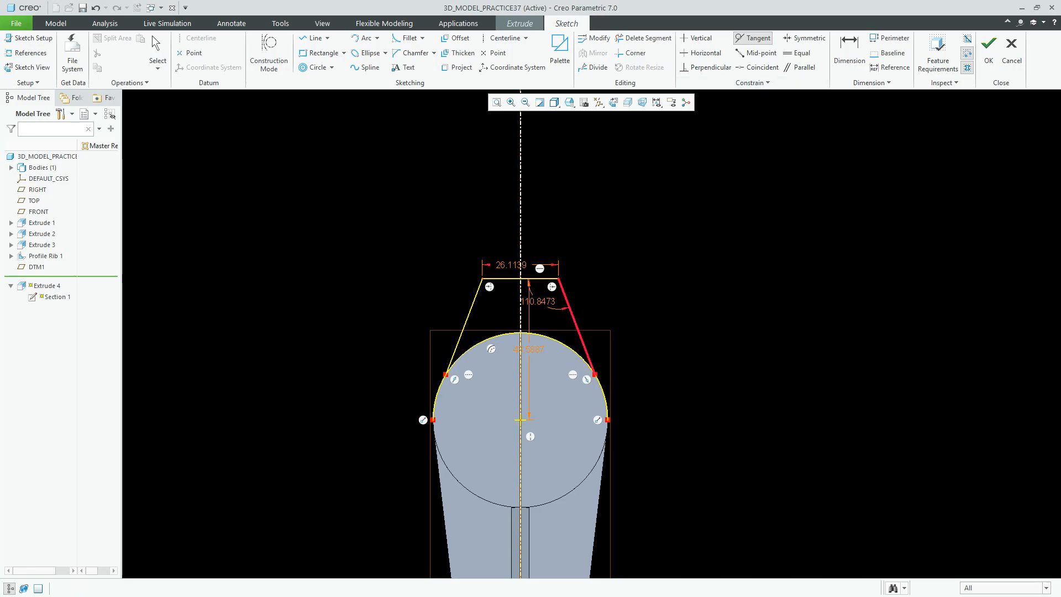
click(577, 353)
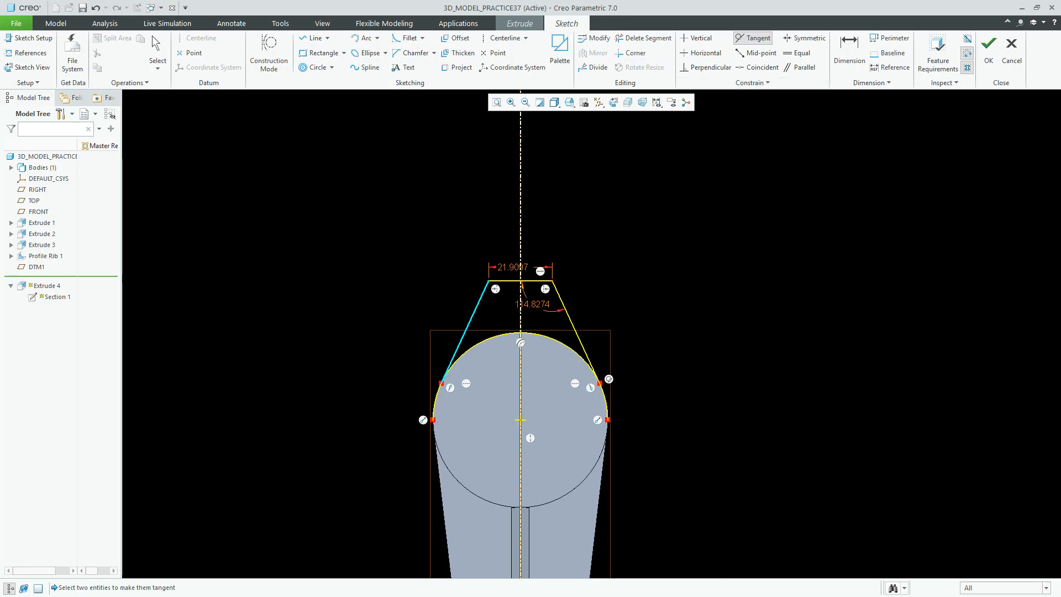
- Try to make the opposite slanted side tangent to the projected arc as well
click(464, 353)
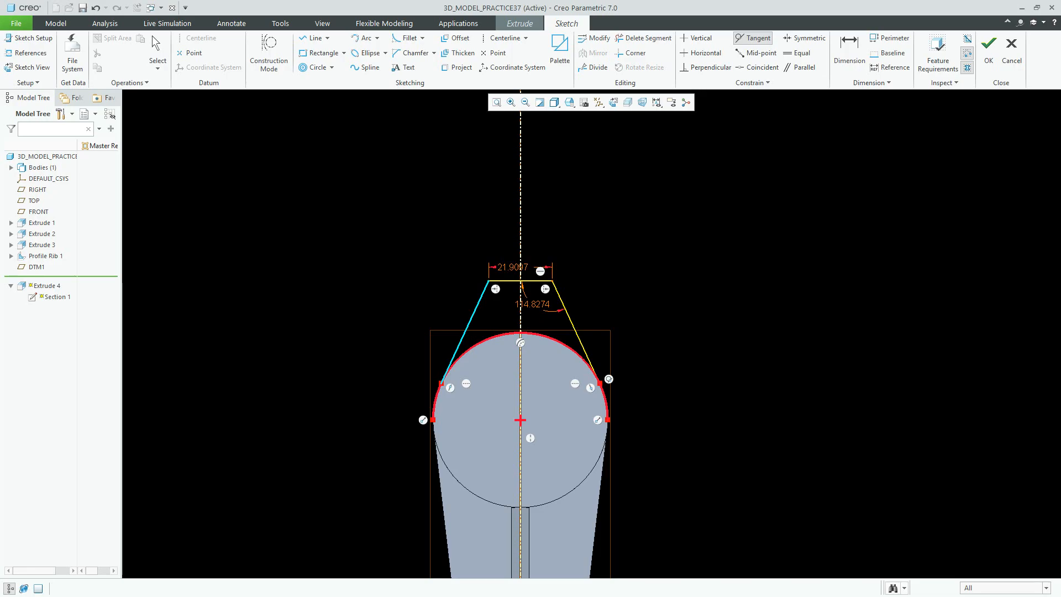
click(459, 343)
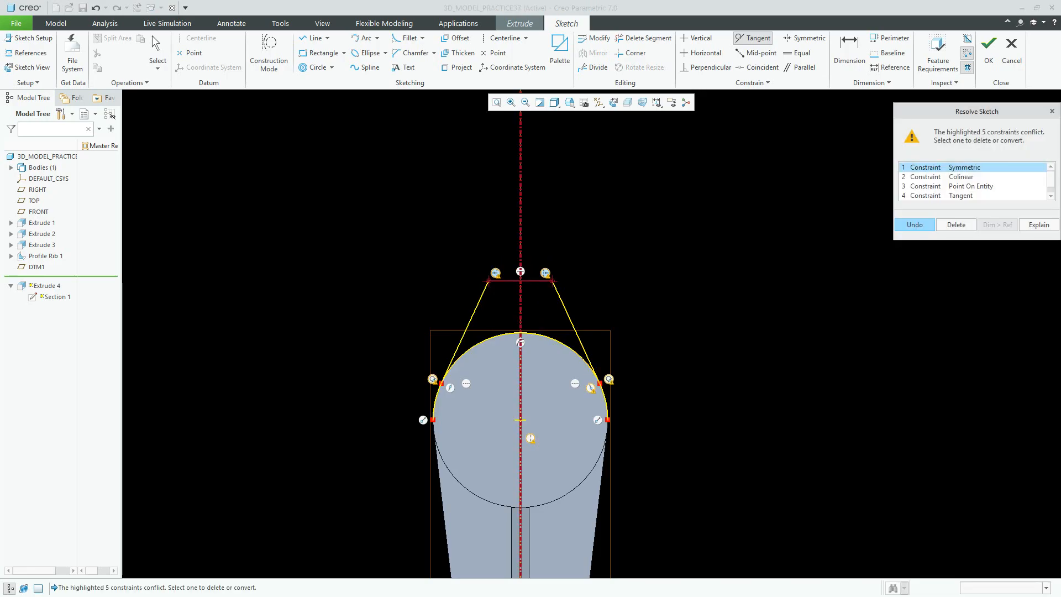
click(960, 196)
click(914, 225)
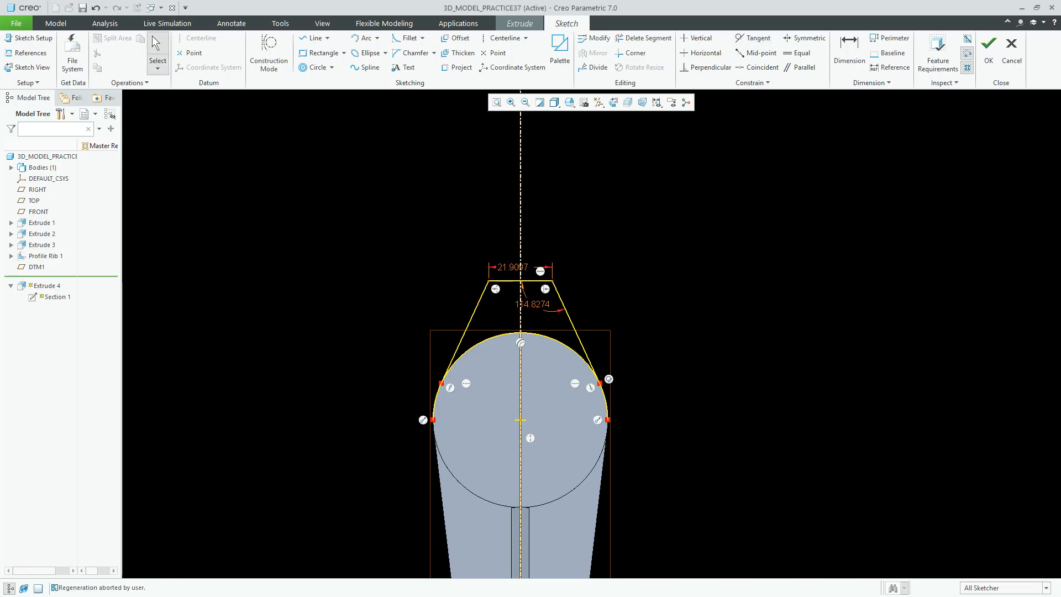
- Dimension the horizontal line 10 mm from the arc's outermost point and set its length to 28 mm
click(849, 52)
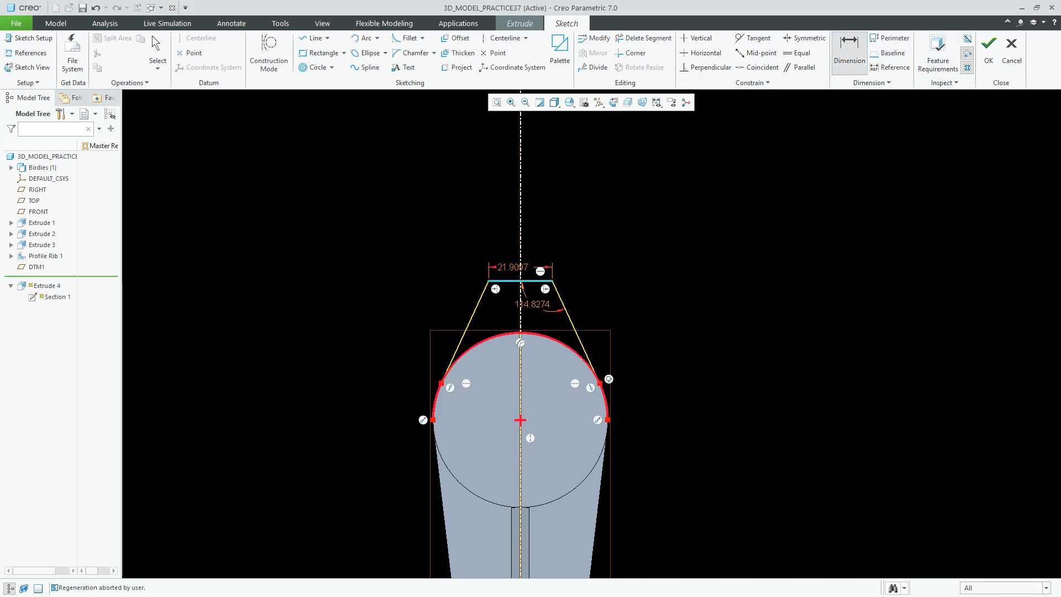
middle_click(620, 303)
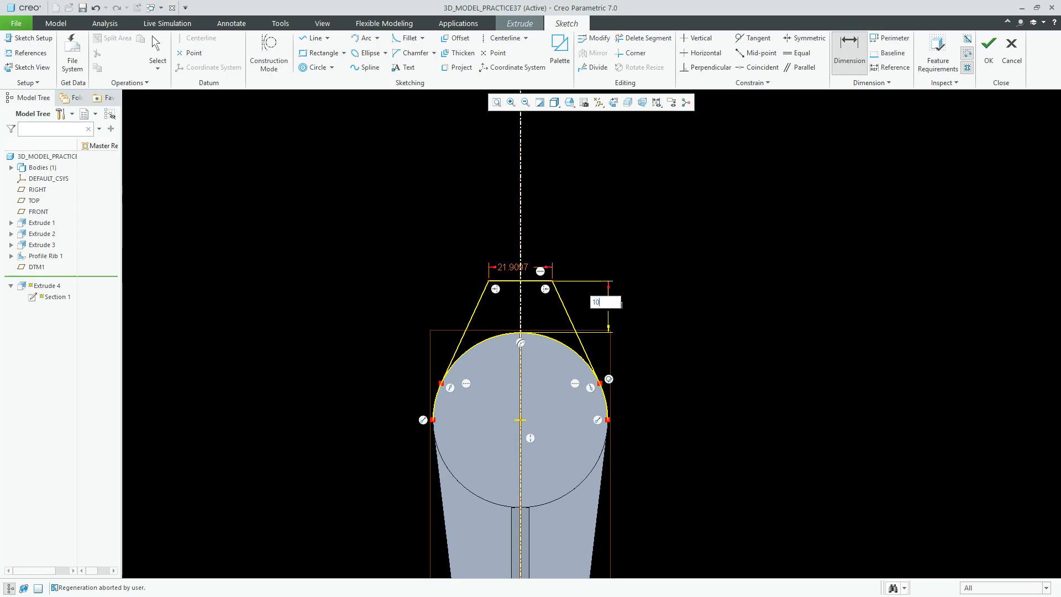
key(Return)
middle_click(540, 293)
text(2)
key(Return)
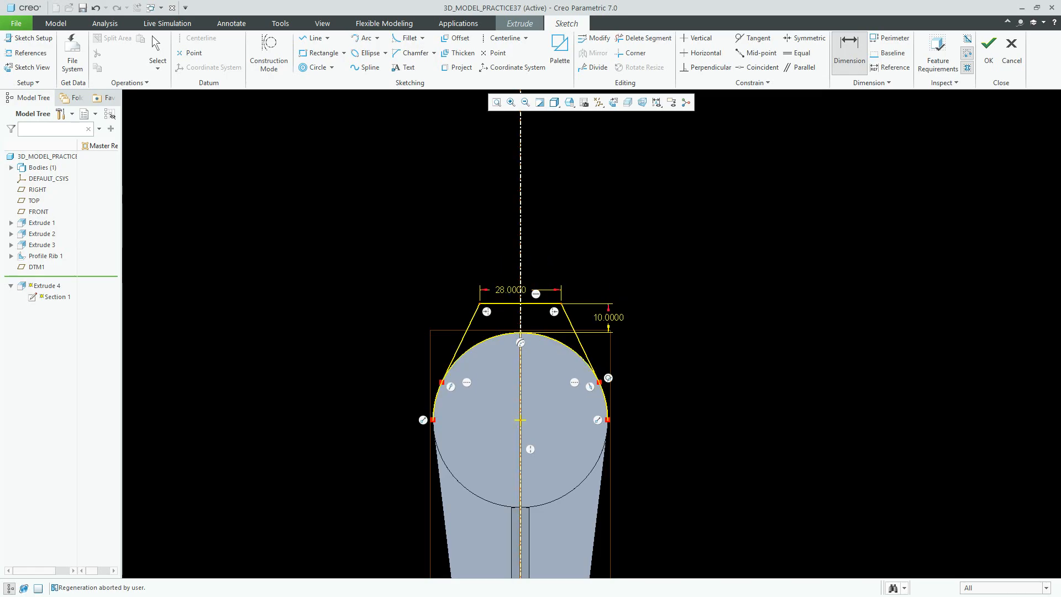
- Trim the projected arc's two ends outside the slanted sides and finish the sketch
click(643, 38)
click(434, 401)
click(604, 401)
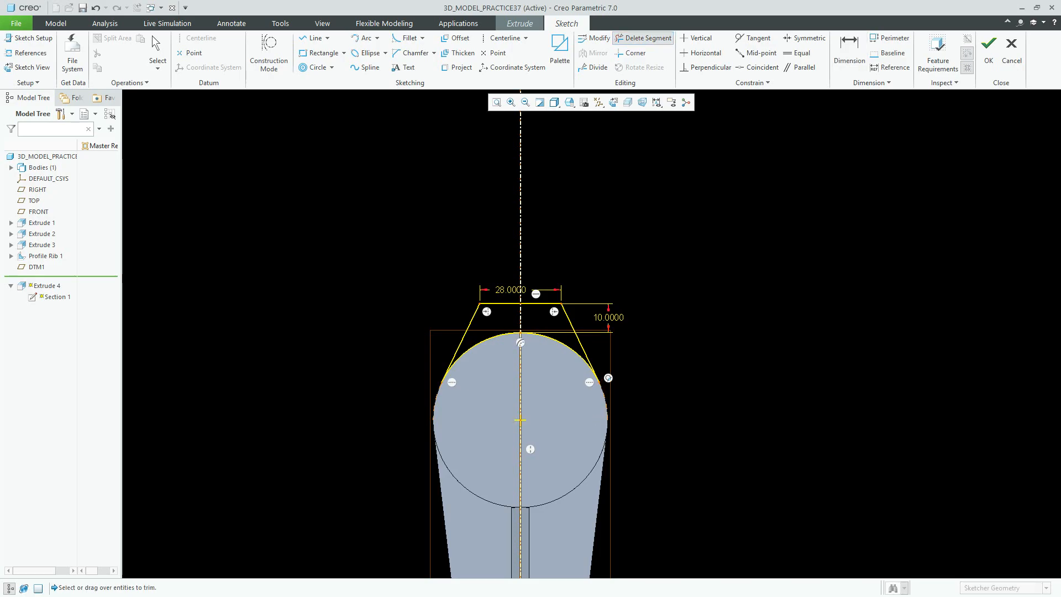
middle_click(604, 401)
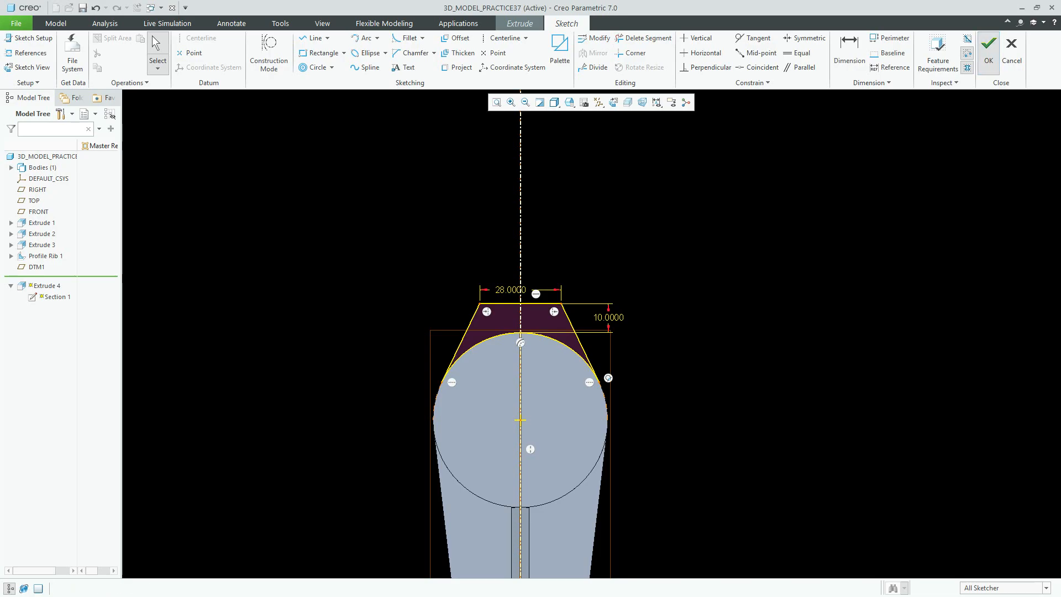
click(988, 52)
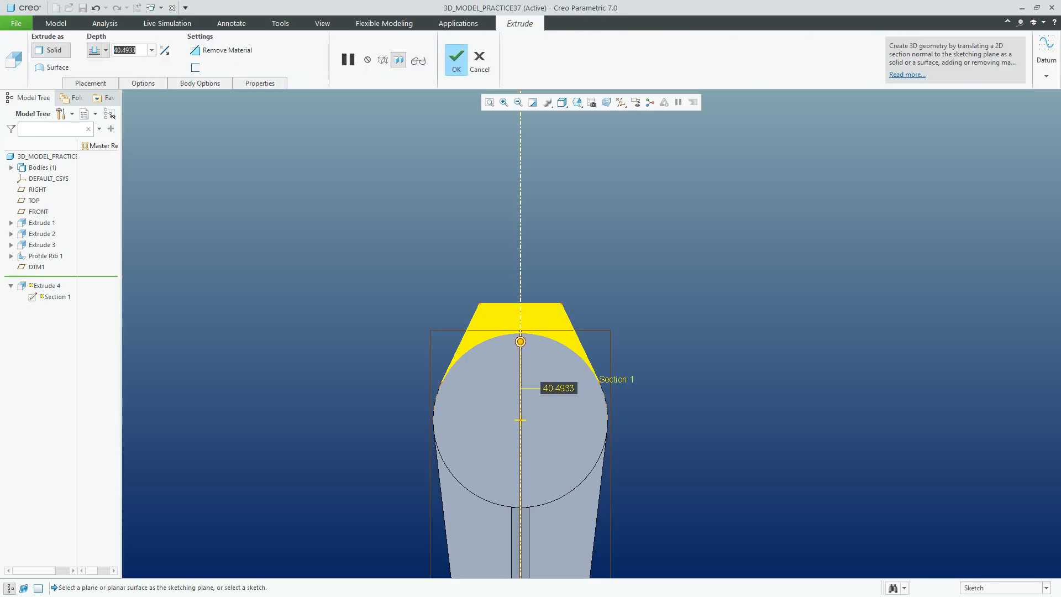
- Extrude the profile as a solid 28 mm deep, symmetric about datum plane DTM1
text(28)
key(Return)
click(95, 50)
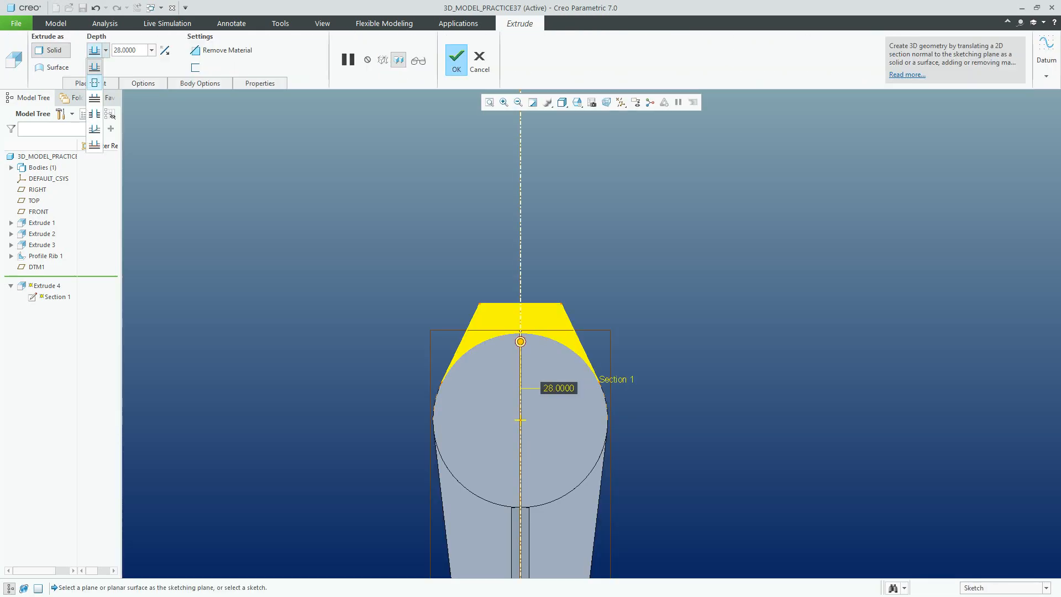
click(94, 82)
click(577, 102)
click(594, 113)
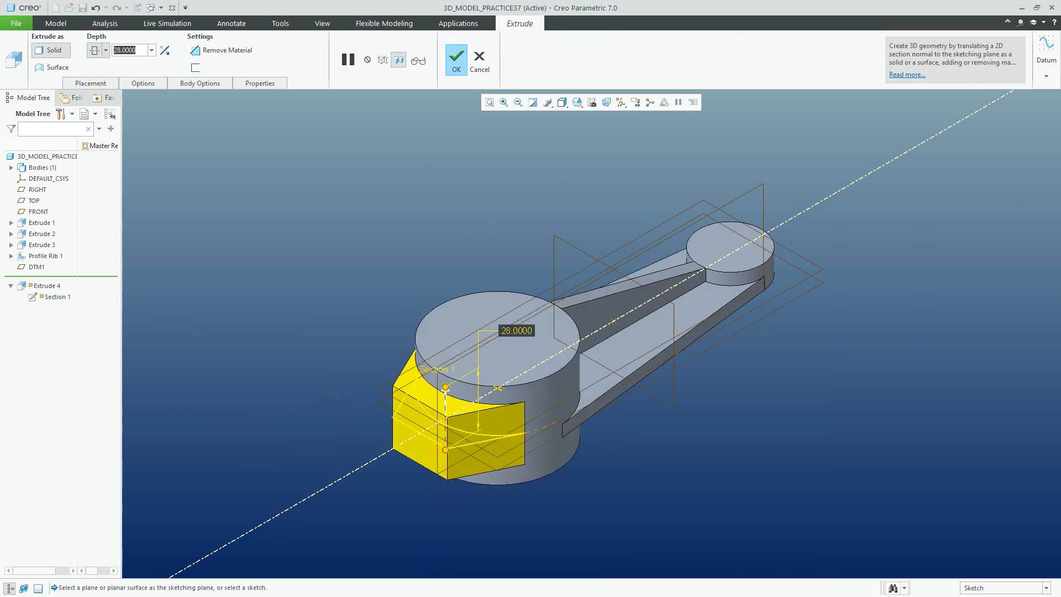
click(456, 58)
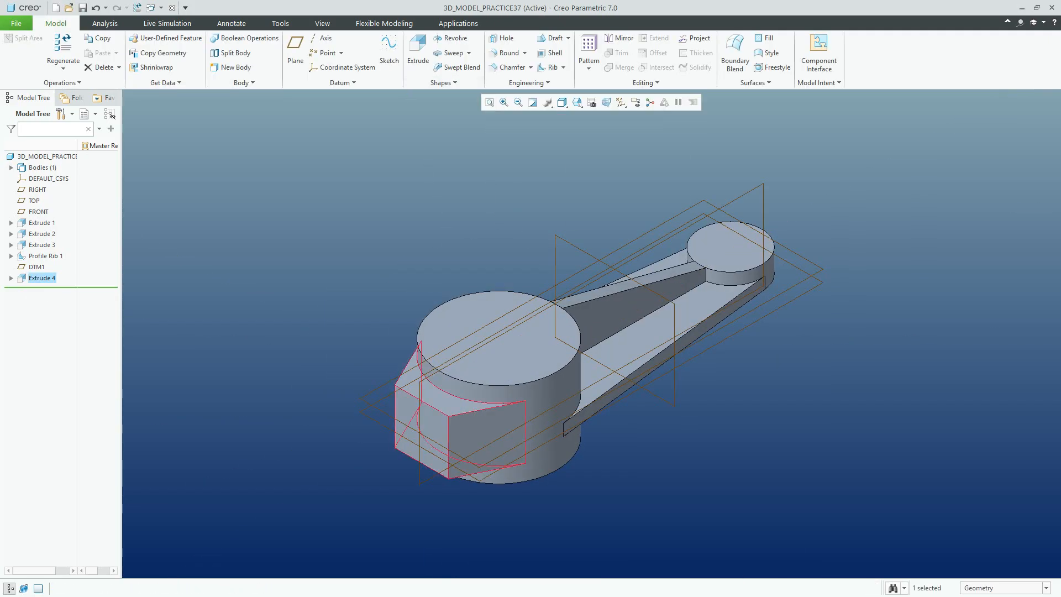
- Create a datum axis at the intersection of planes DTM1 and RIGHT
click(362, 392)
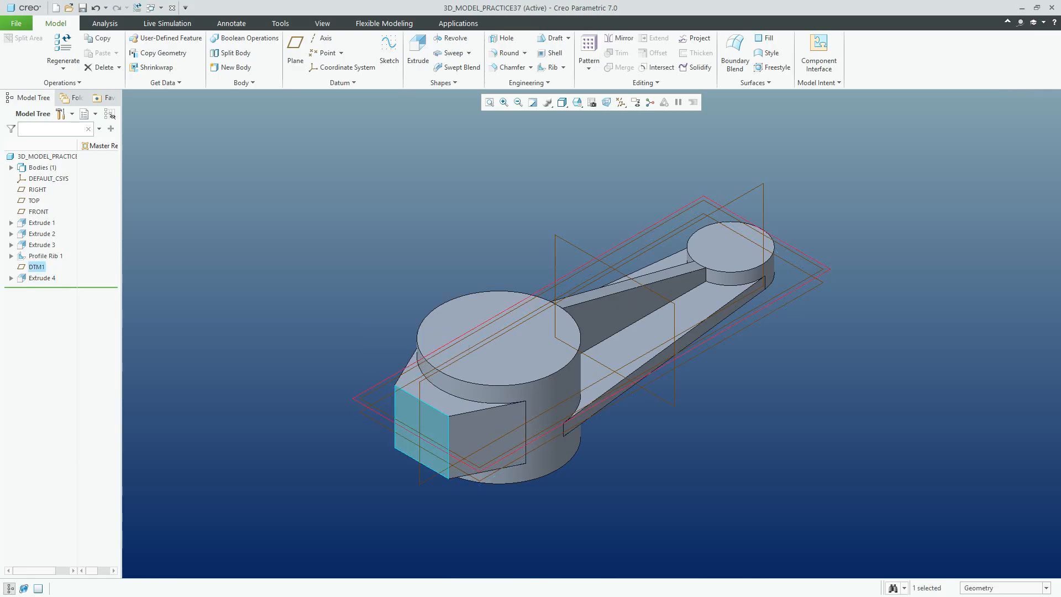
ctrl+click(489, 337)
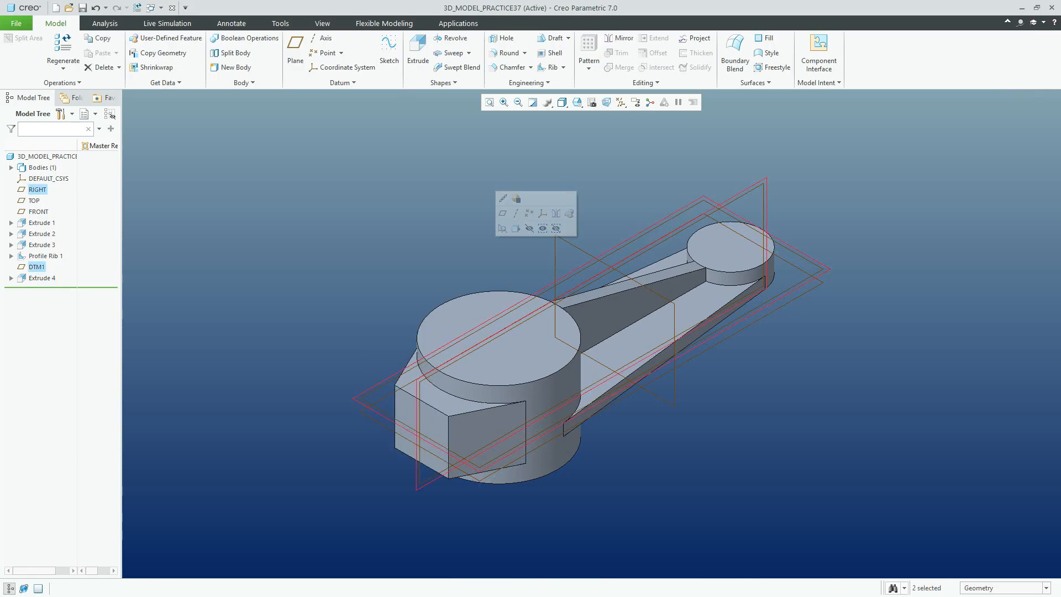
click(321, 38)
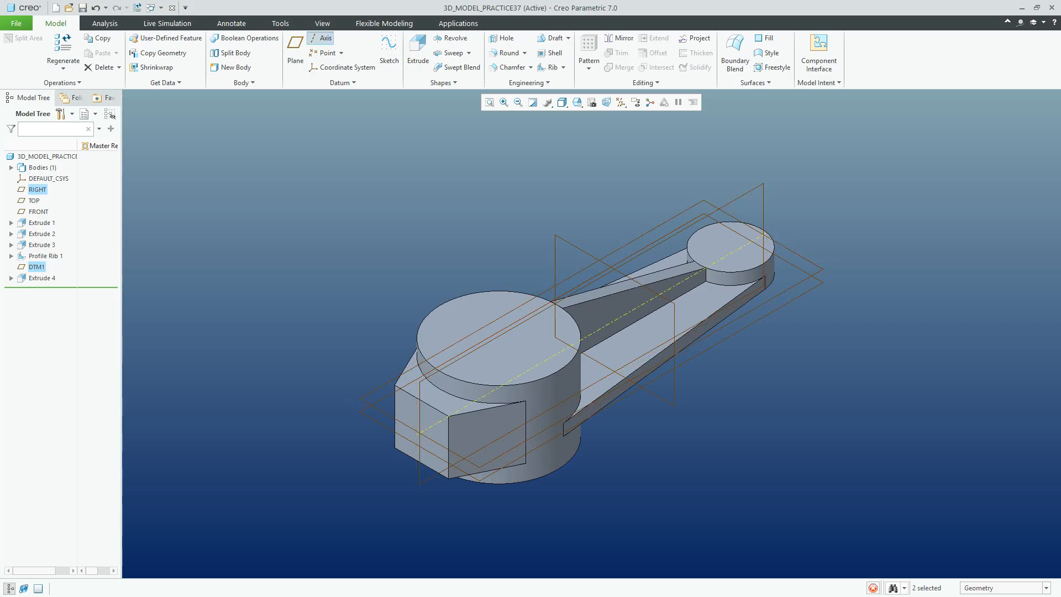
- Show the datum axes and coordinate systems in the model
click(621, 103)
click(644, 115)
click(575, 157)
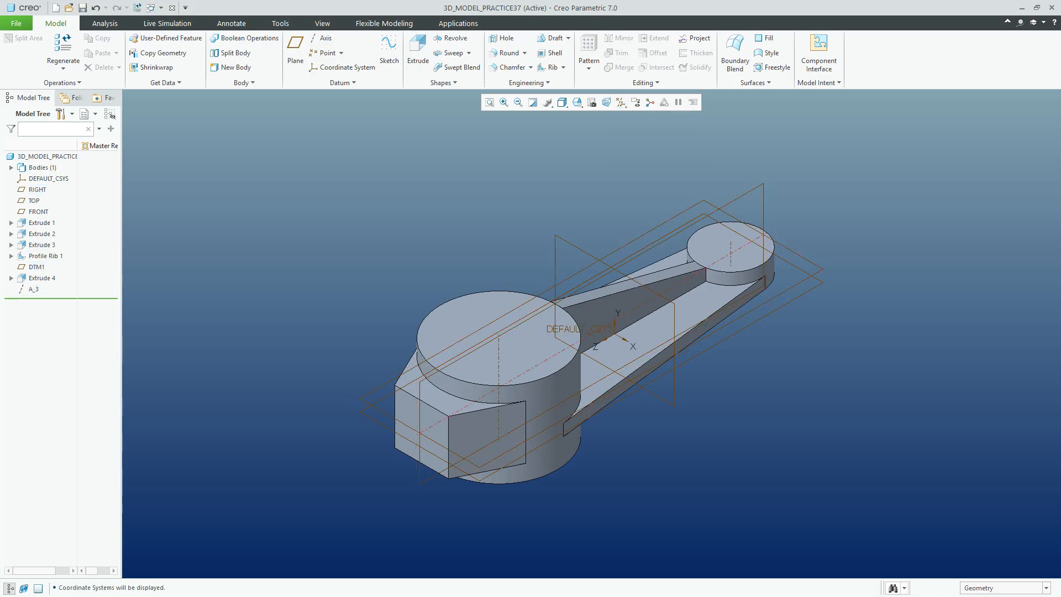
- Create a simple 12 mm diameter through-all hole on the small boss's upper face, coaxial with the boss axis
click(502, 37)
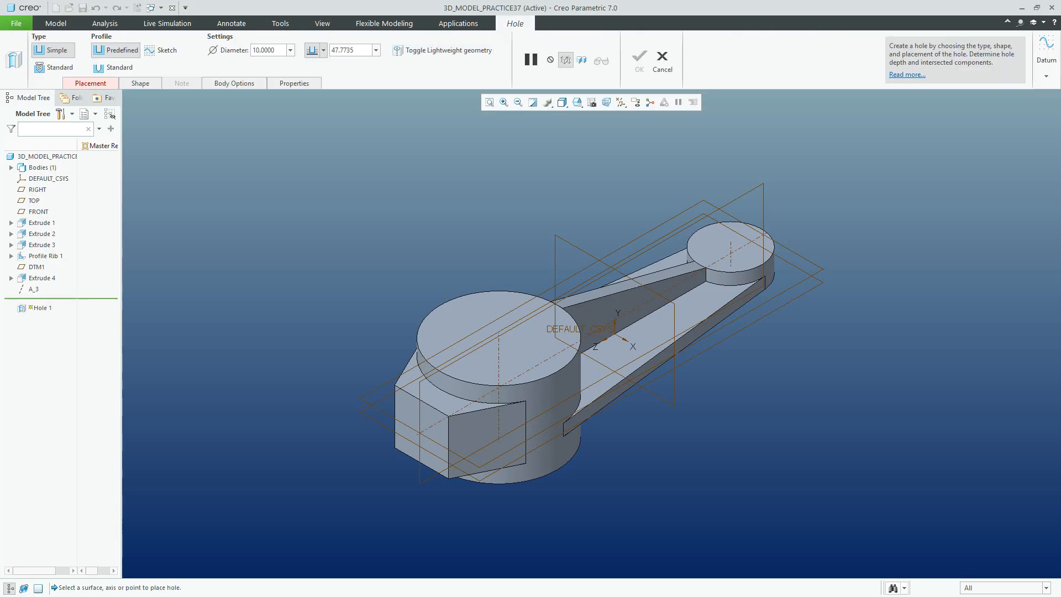
text(12)
key(Return)
click(323, 50)
click(313, 113)
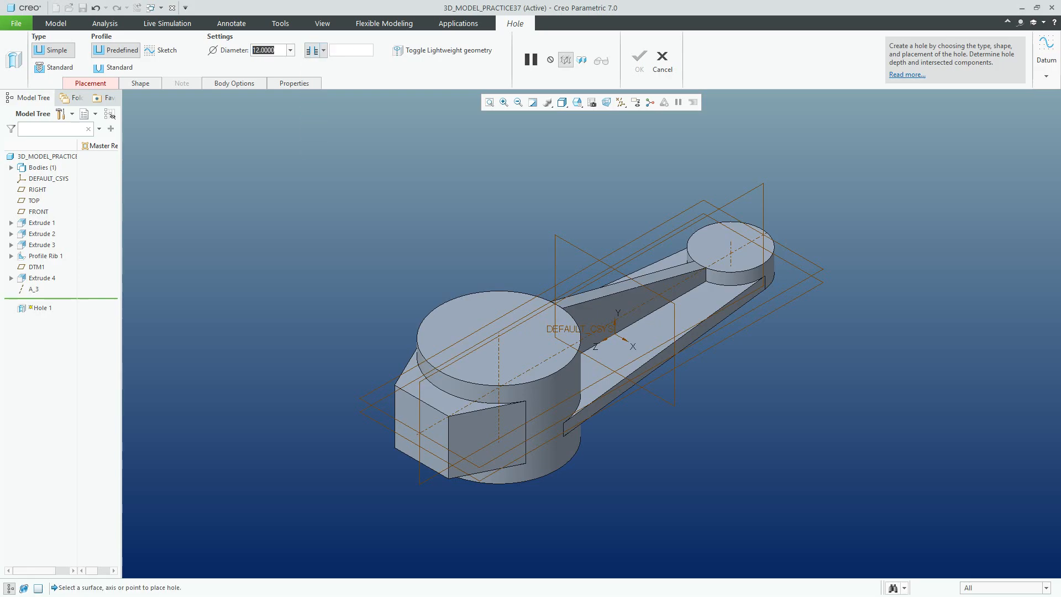
click(90, 83)
click(714, 245)
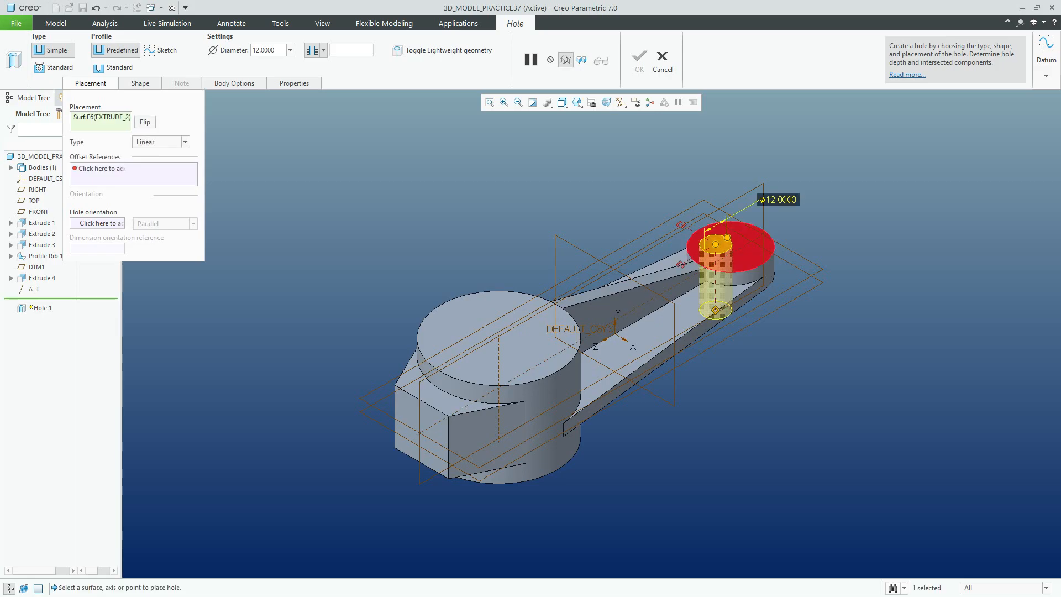
click(160, 141)
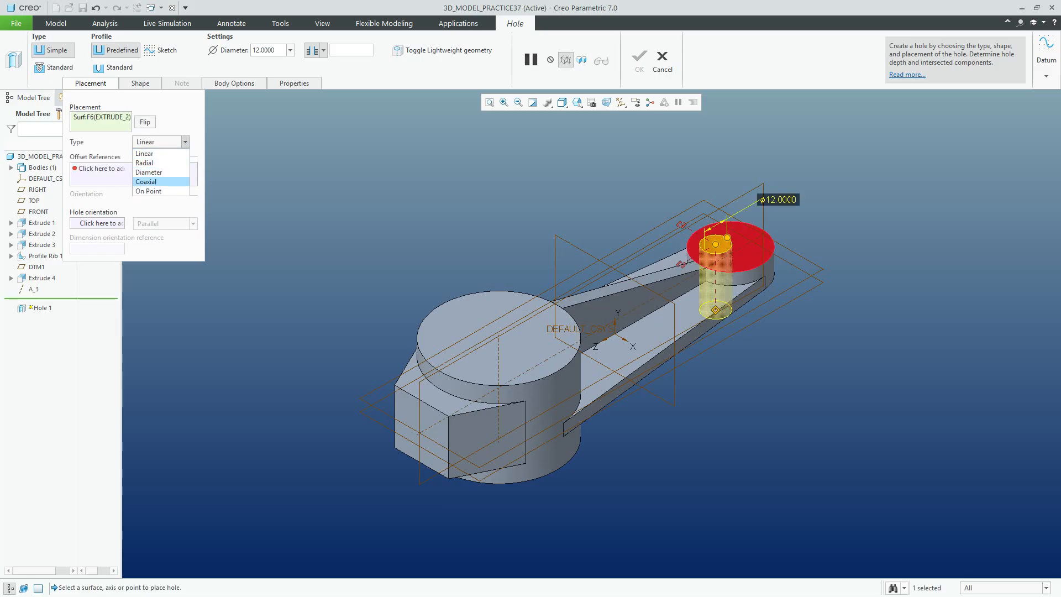
click(146, 181)
ctrl+click(34, 289)
click(639, 60)
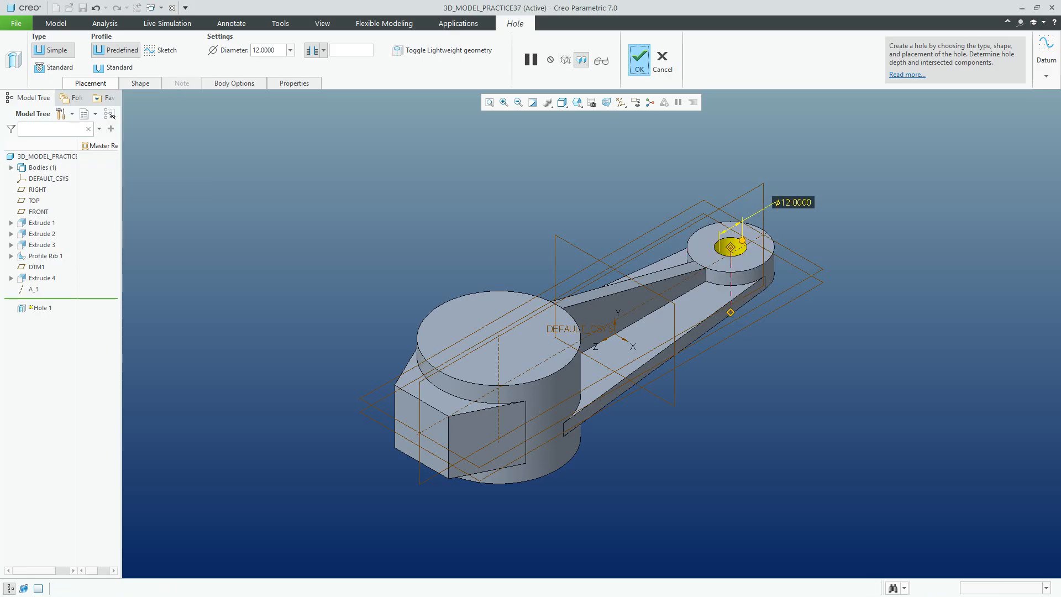
- Create a simple 36 mm diameter through-all hole on the large boss's upper face, coaxial with the boss axis
click(501, 38)
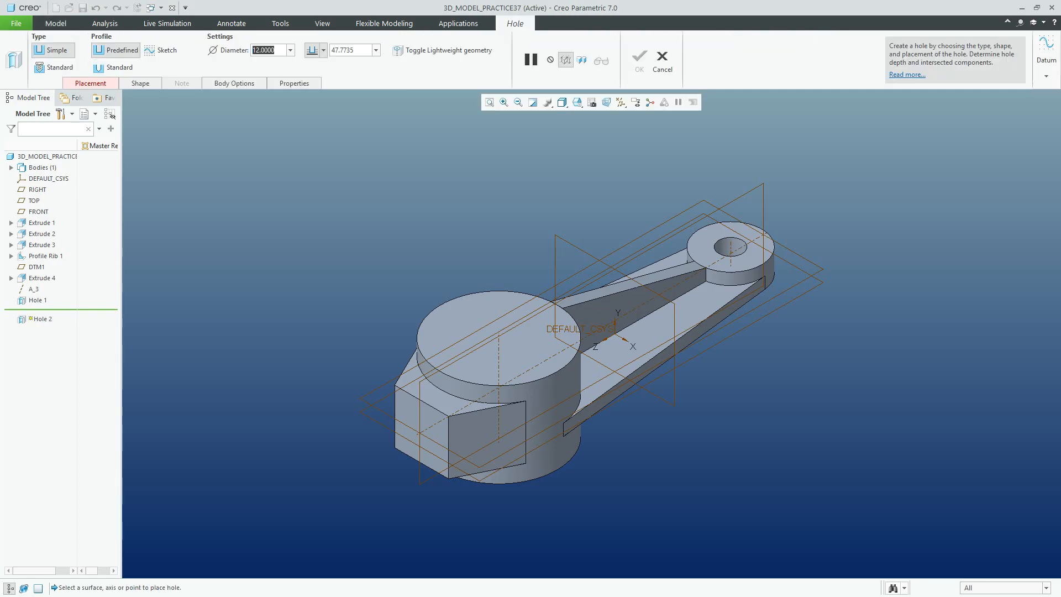
text(36)
key(Return)
click(323, 50)
click(312, 113)
click(91, 83)
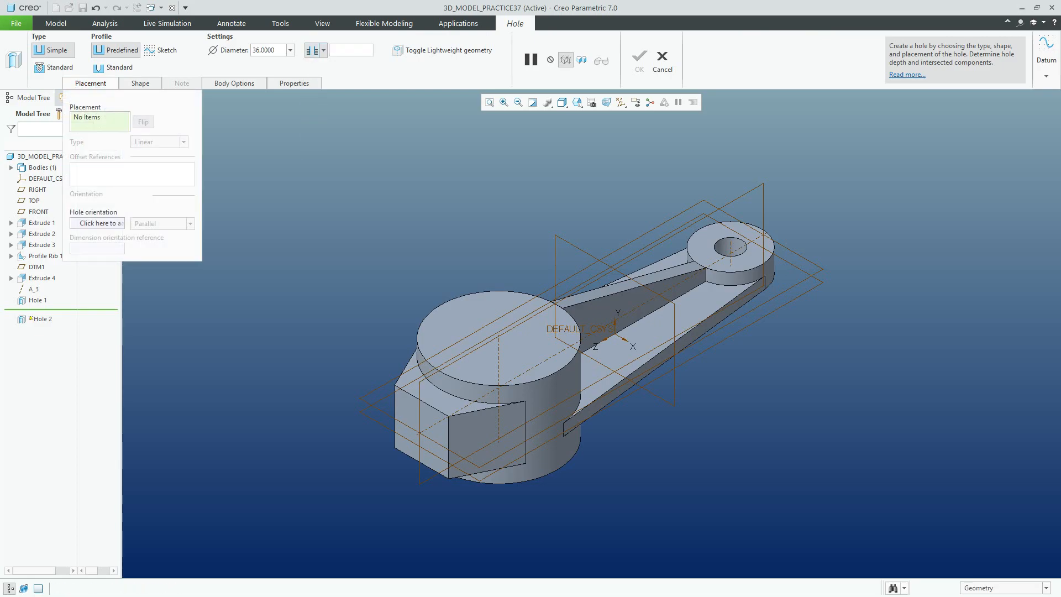
click(476, 312)
click(161, 141)
click(147, 181)
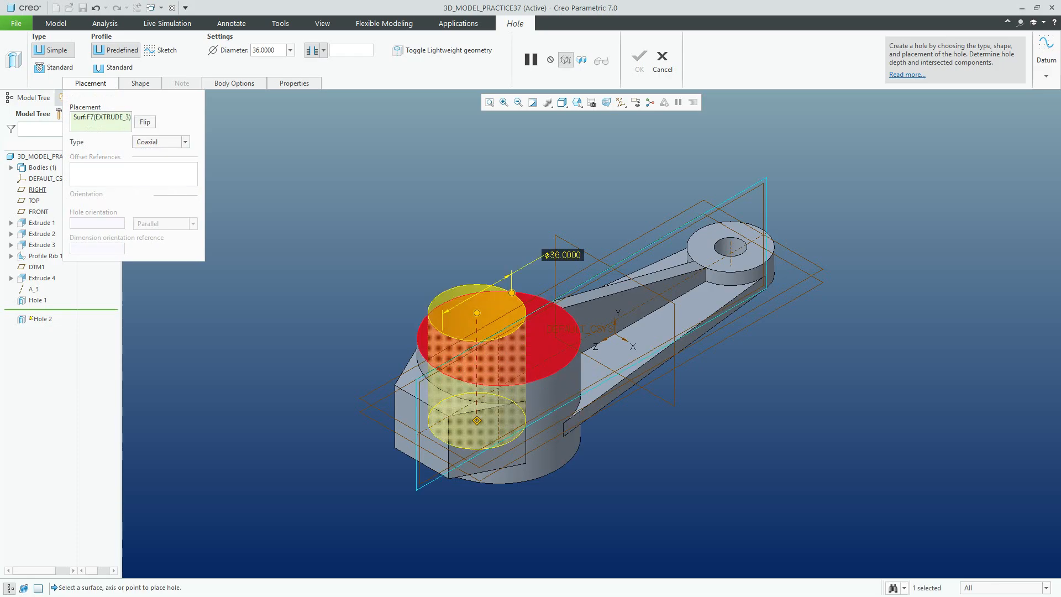
ctrl+click(499, 381)
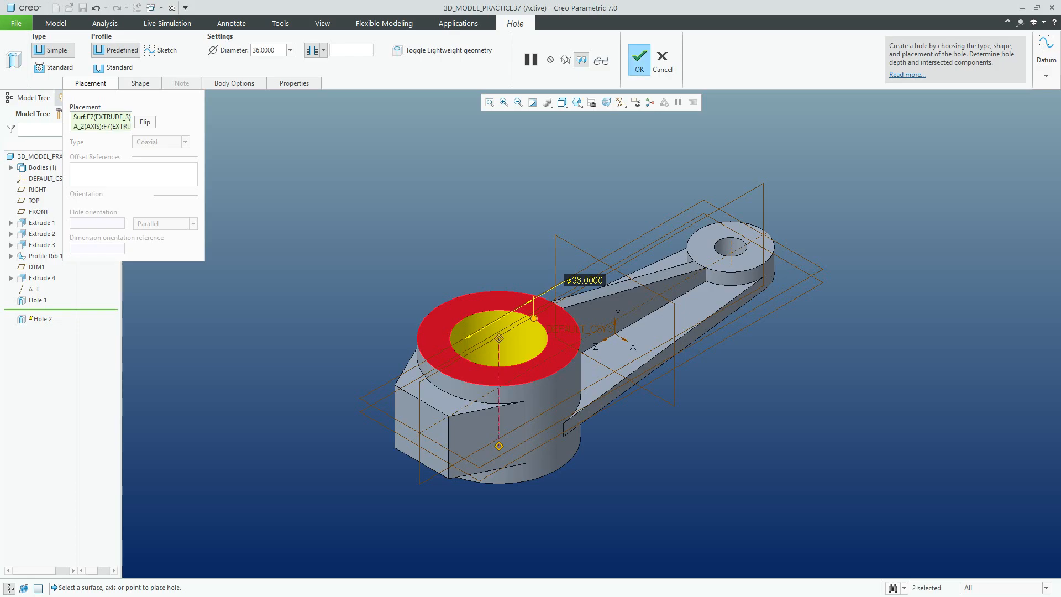
click(639, 60)
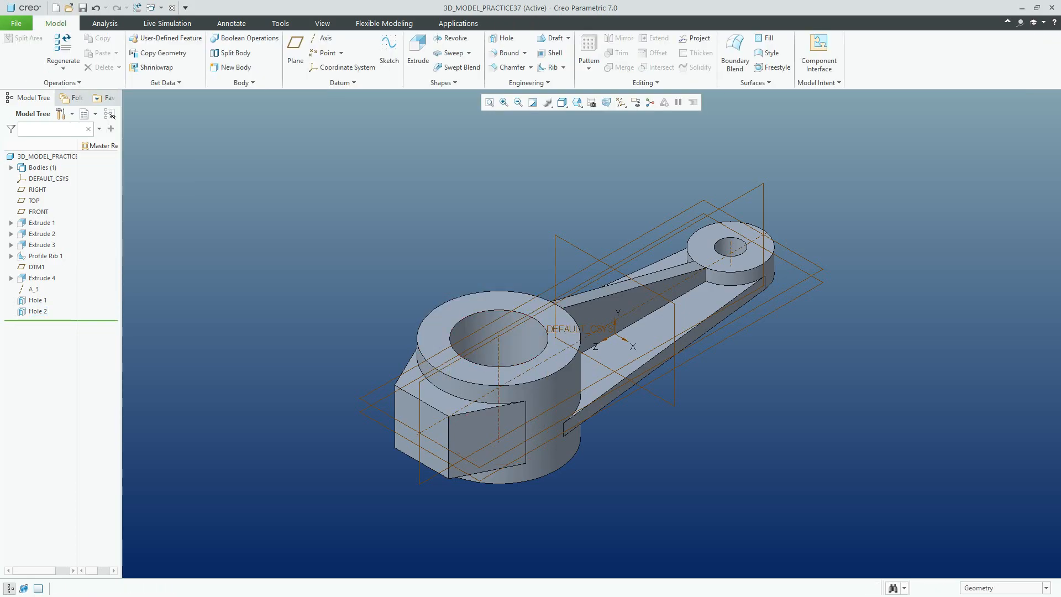
- Set up a simple 10 mm diameter hole whose depth ends at the inner cylindrical surface of the large boss's bore
click(502, 38)
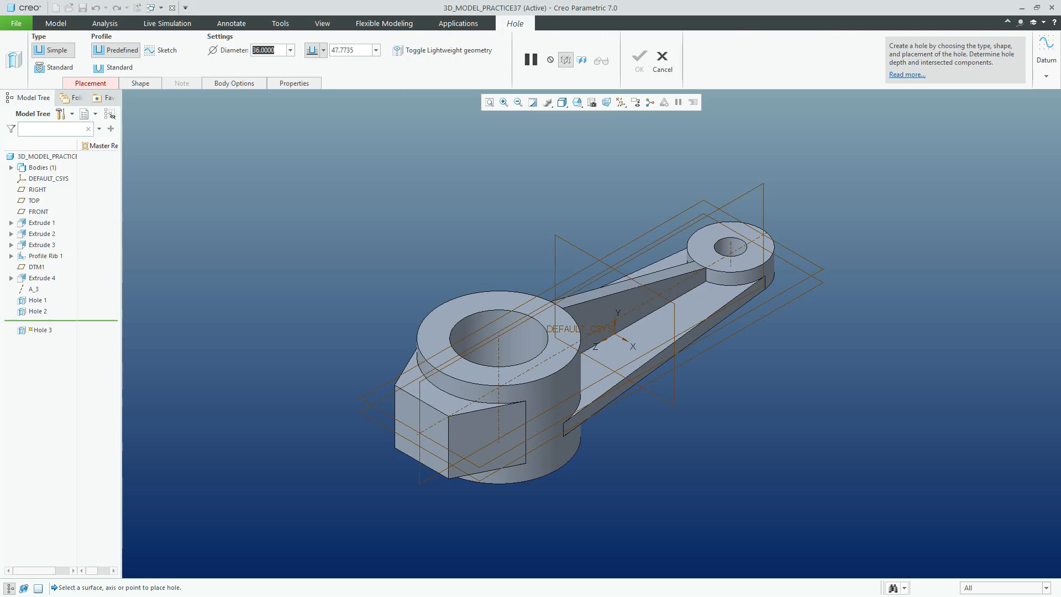
text(10)
key(Return)
click(323, 50)
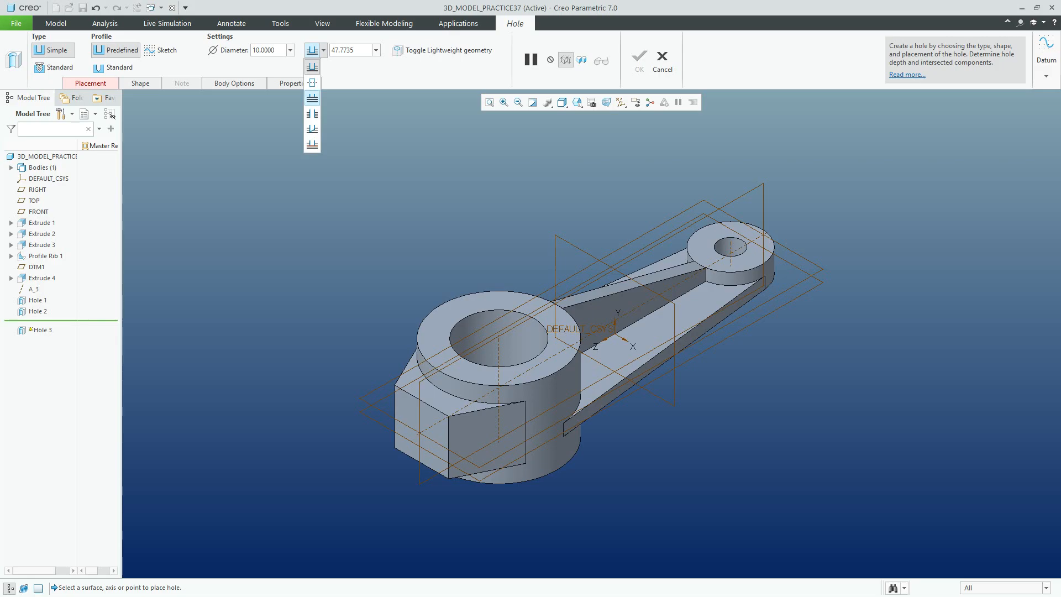
click(312, 145)
click(90, 83)
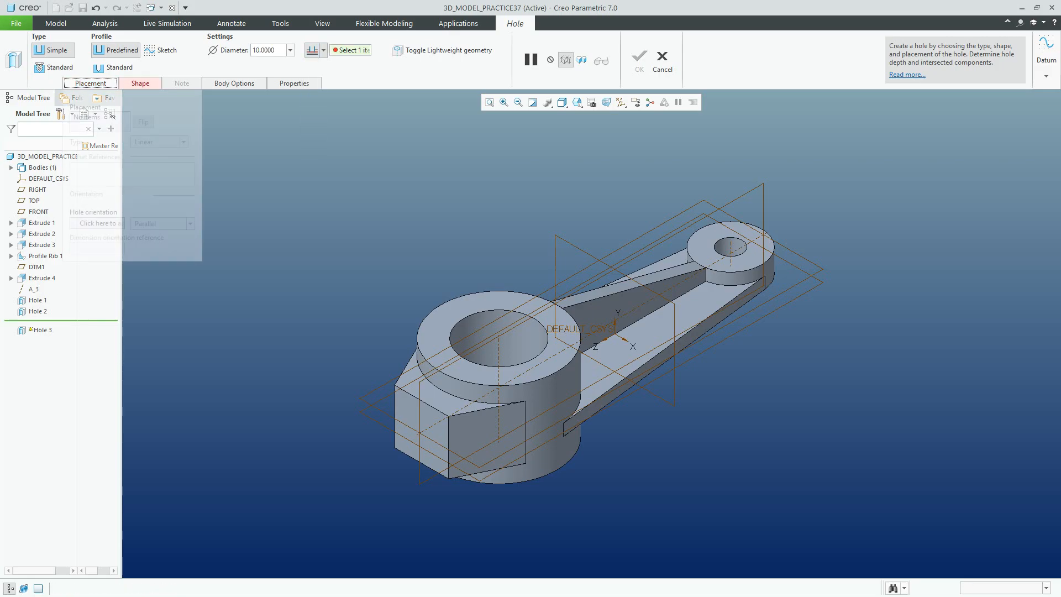
click(421, 430)
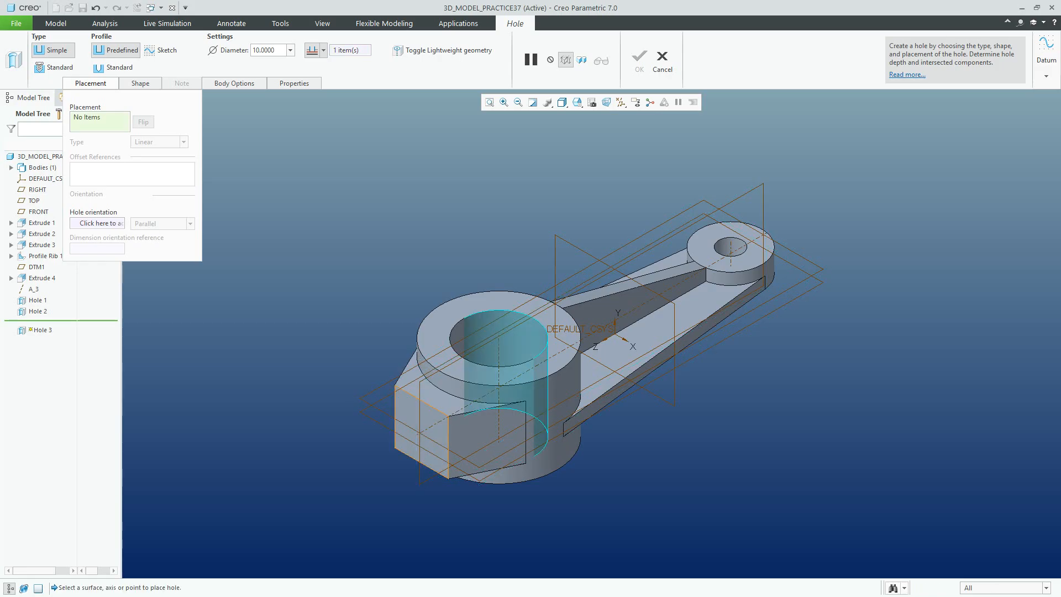
click(421, 431)
mouse_move(438, 287)
middle_down()
mouse_move(391, 286)
mouse_move(395, 266)
middle_up()
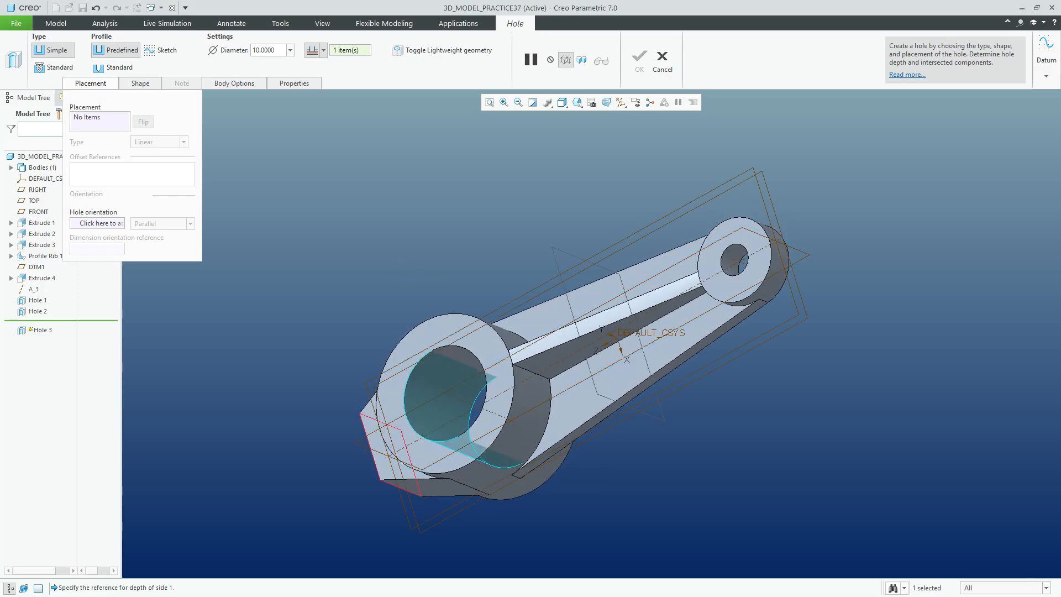
click(443, 395)
- Place the 10 mm hole on the block's flat end face, coaxial with datum axis A_3, and complete it
click(100, 121)
mouse_move(398, 258)
middle_down()
mouse_move(430, 256)
mouse_move(436, 226)
middle_up()
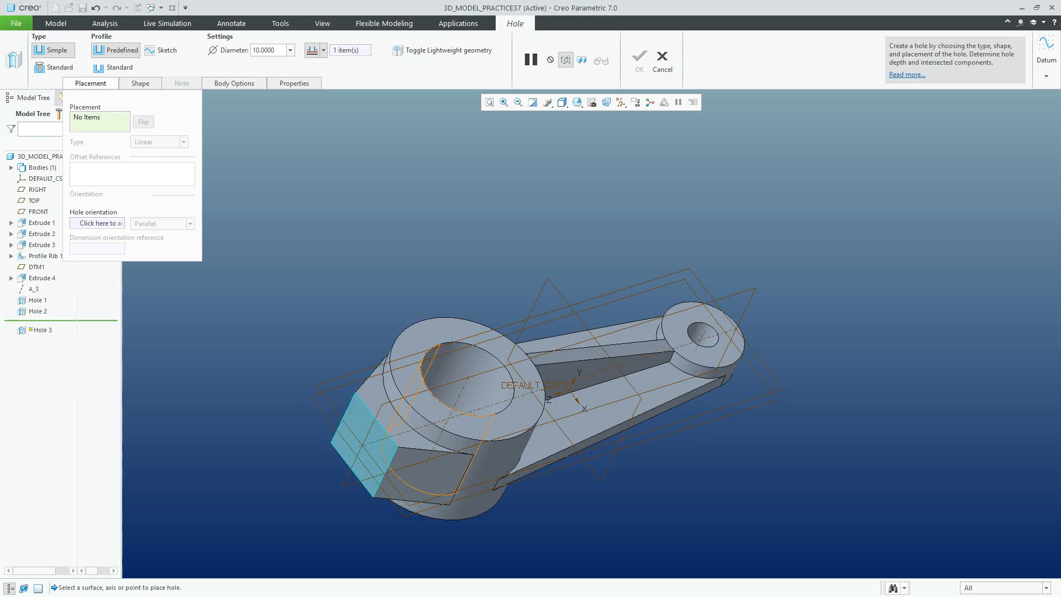
click(385, 445)
scroll(385, 445, down, 3)
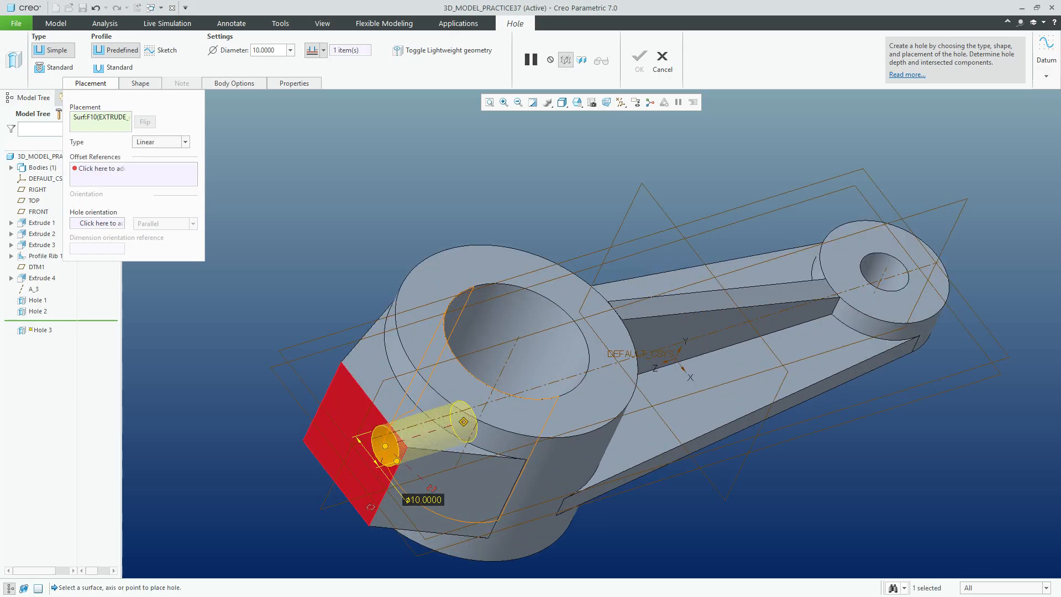
click(161, 142)
click(148, 183)
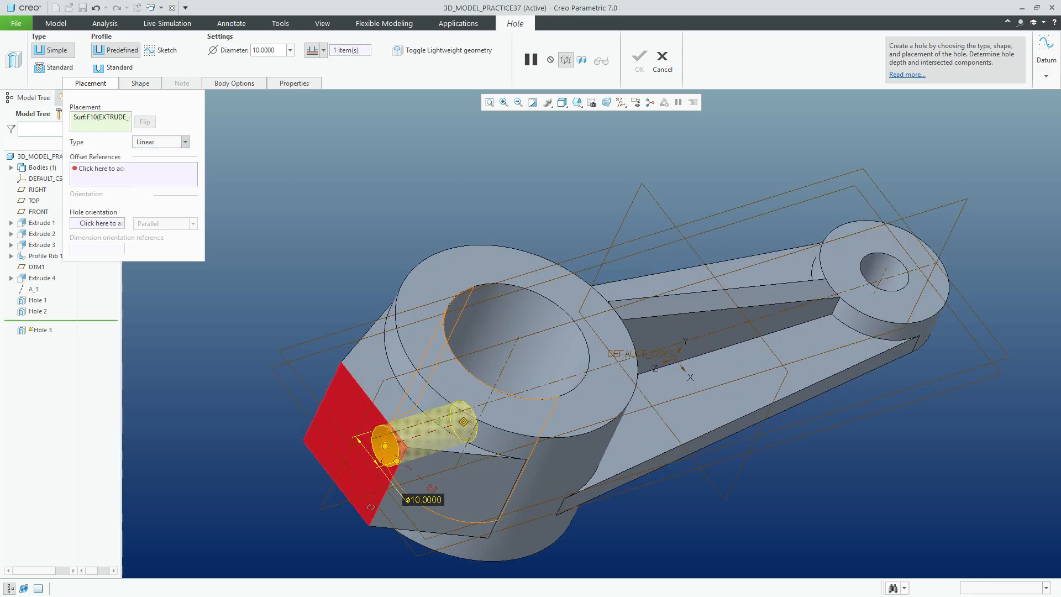
ctrl+click(34, 289)
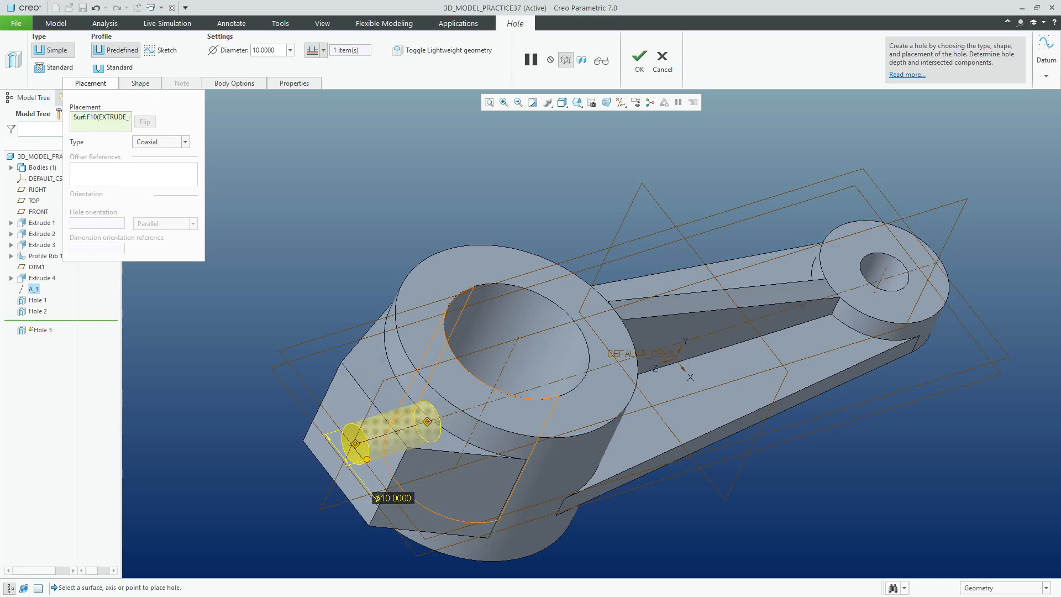
click(639, 58)
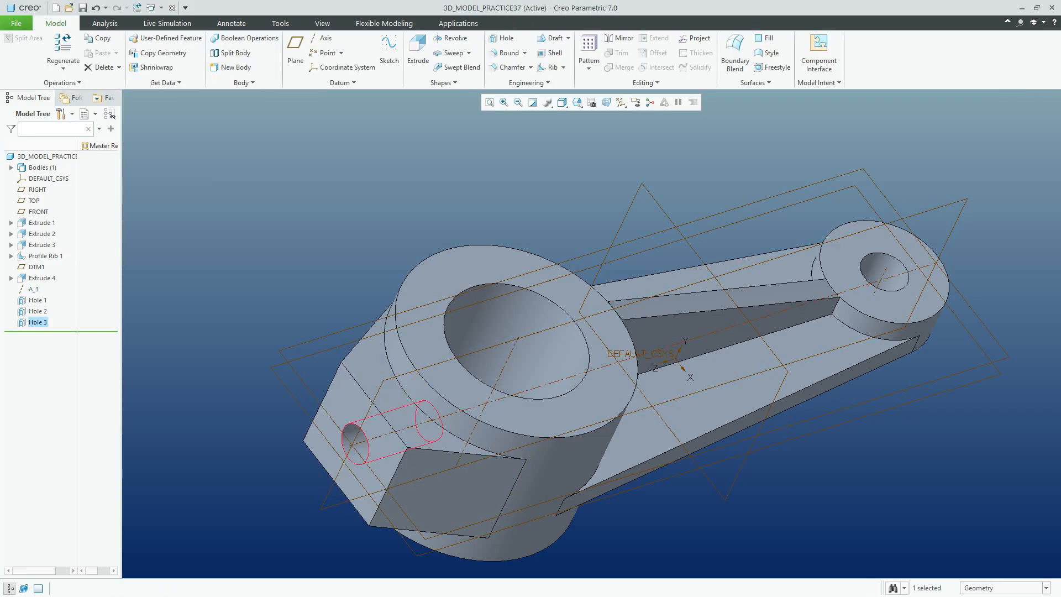
- Hide all datum planes, axes, points and coordinate systems and check the part in its standard orientation
click(621, 102)
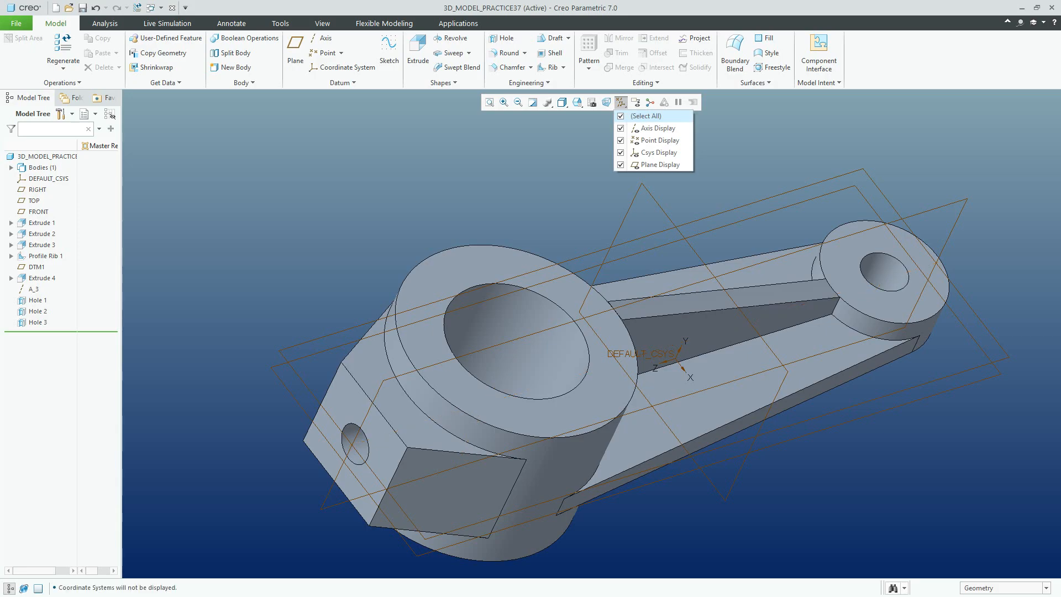
click(645, 116)
key(ctrl+d)
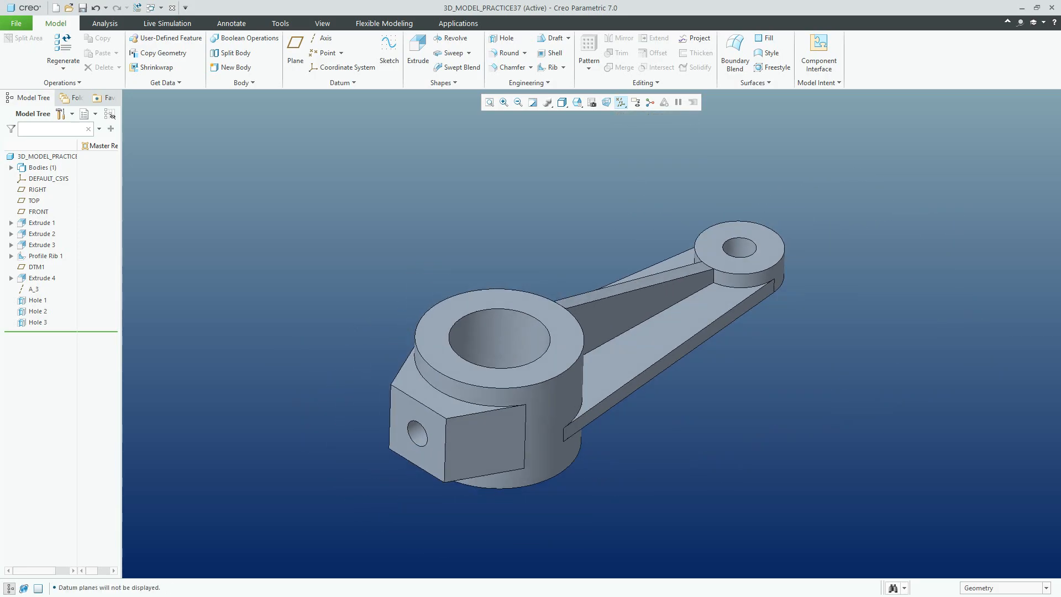
mouse_move(722, 282)
middle_down()
mouse_move(707, 284)
mouse_move(688, 348)
middle_up()
mouse_move(721, 243)
middle_down()
mouse_move(735, 279)
mouse_move(789, 295)
middle_up()
key(ctrl+d)
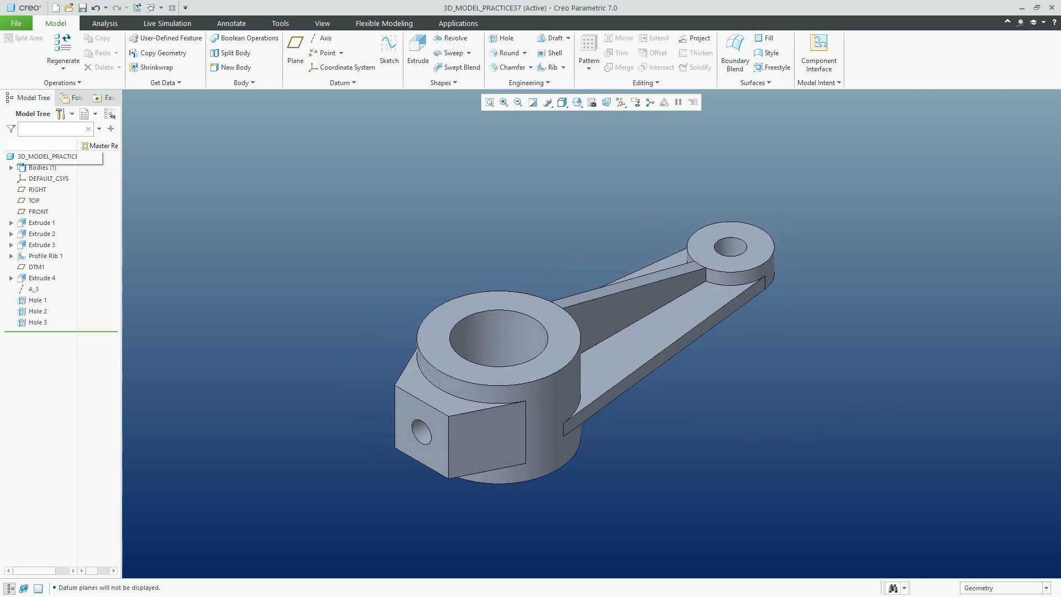
- Apply a green appearance colour to the whole part and save the model
click(47, 156)
click(322, 24)
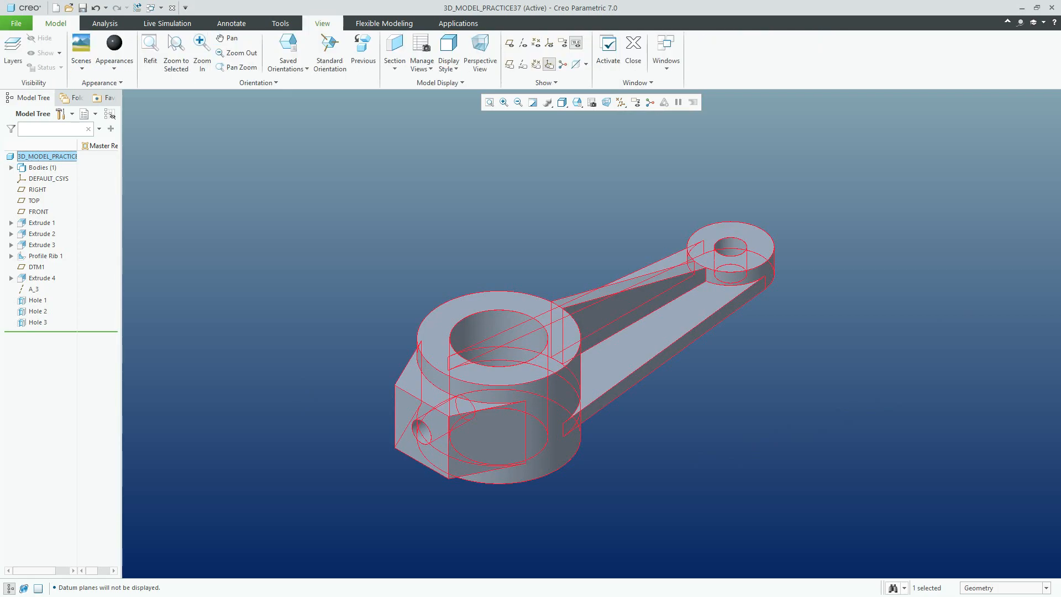
click(114, 53)
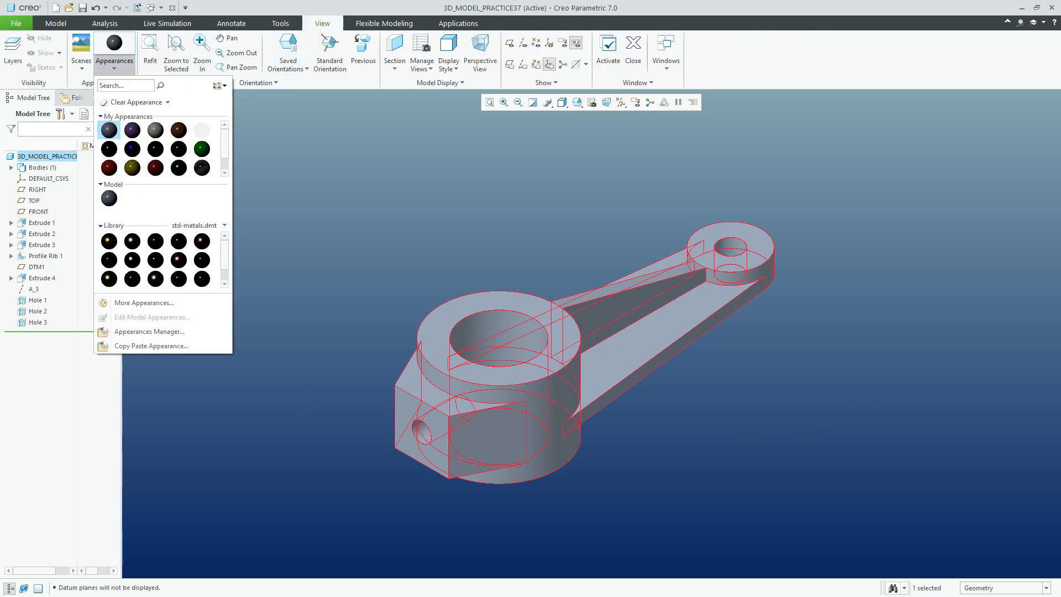
click(144, 303)
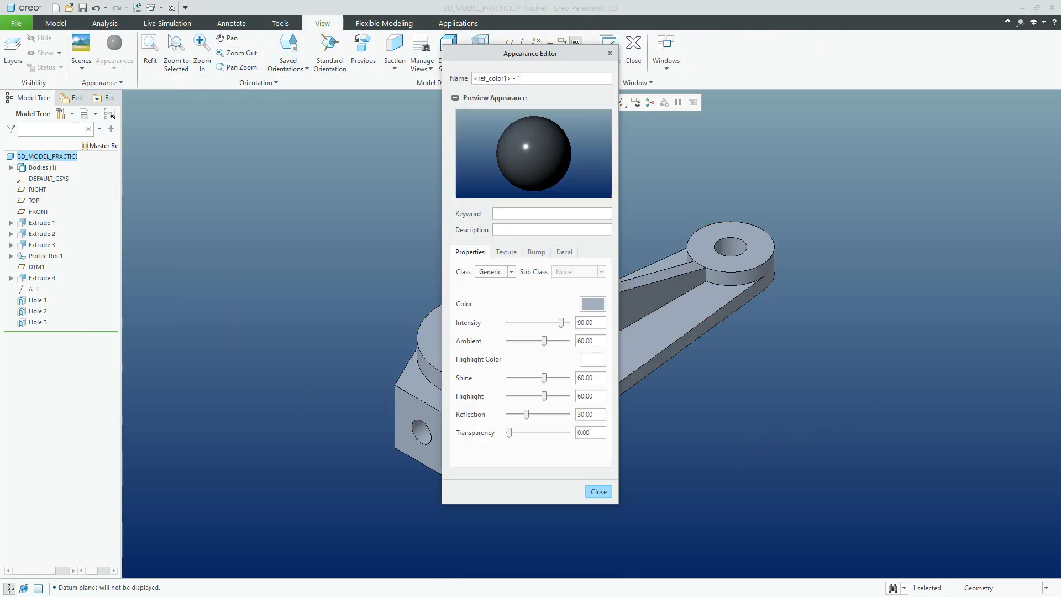
click(592, 303)
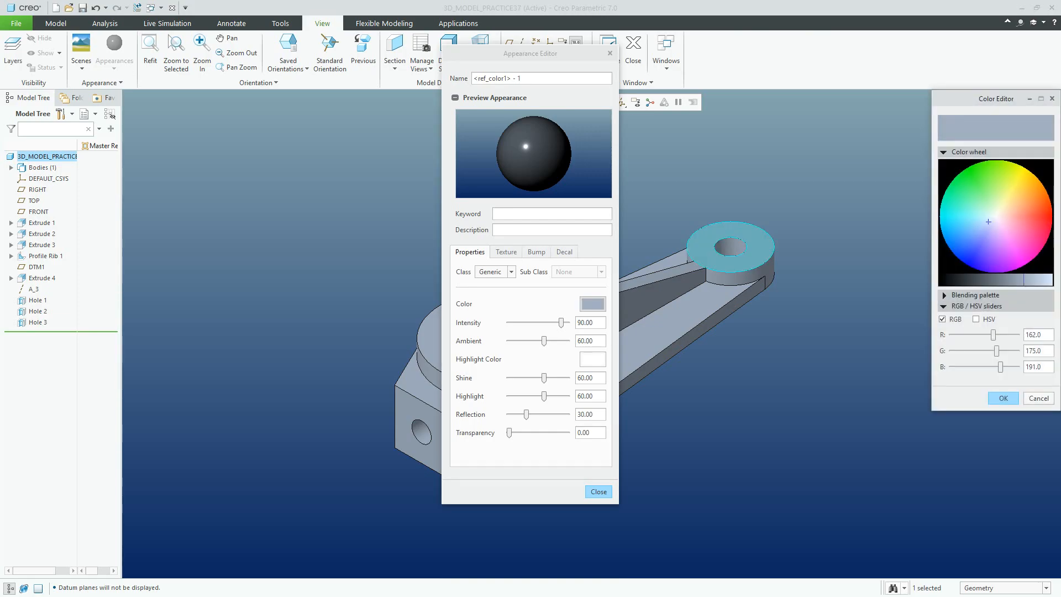
click(970, 205)
click(1002, 398)
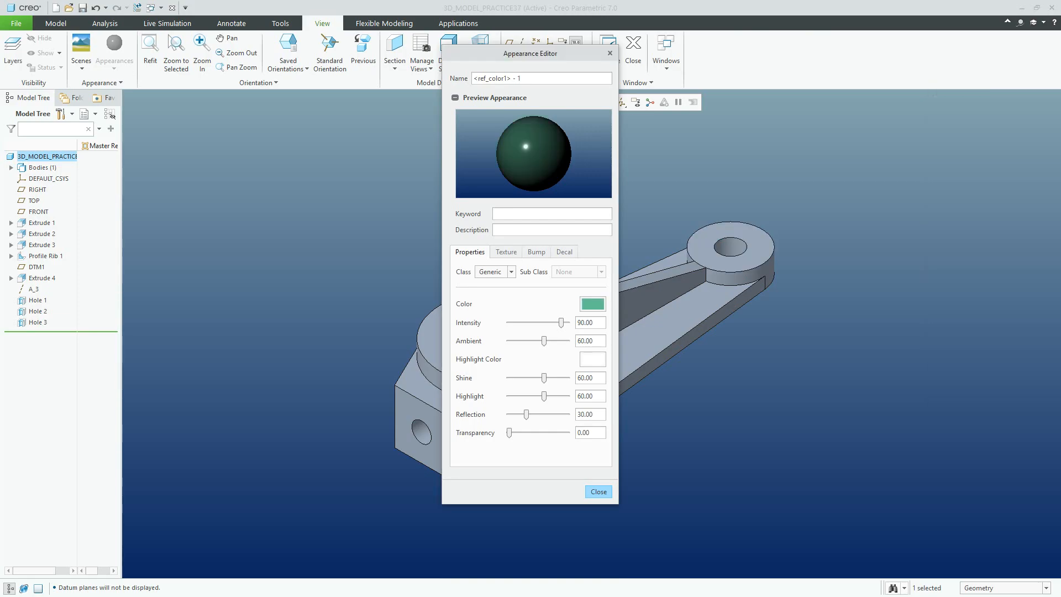
click(598, 491)
key(ctrl+s)
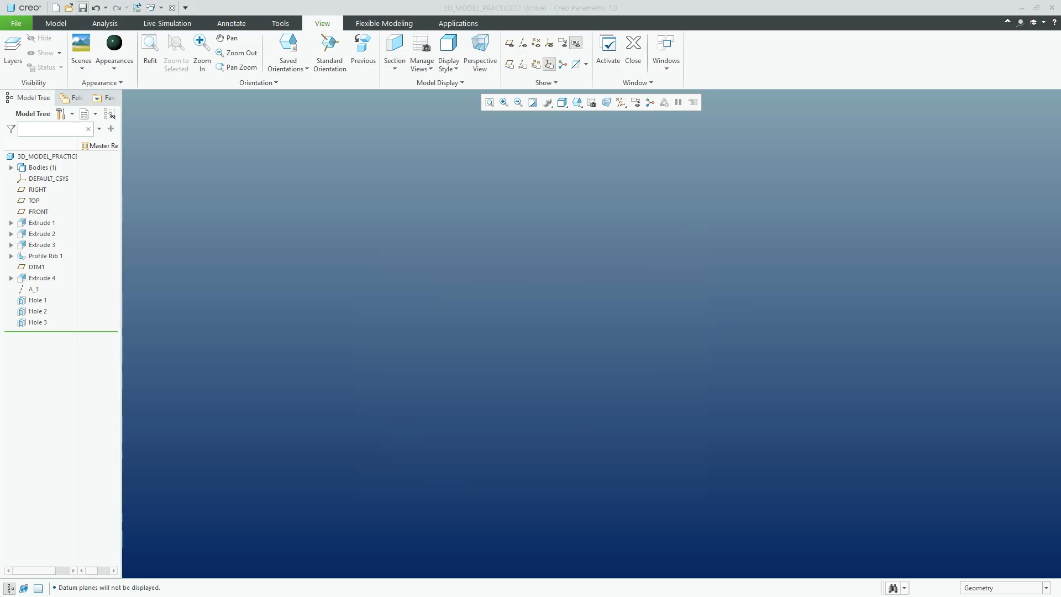
key(Return)
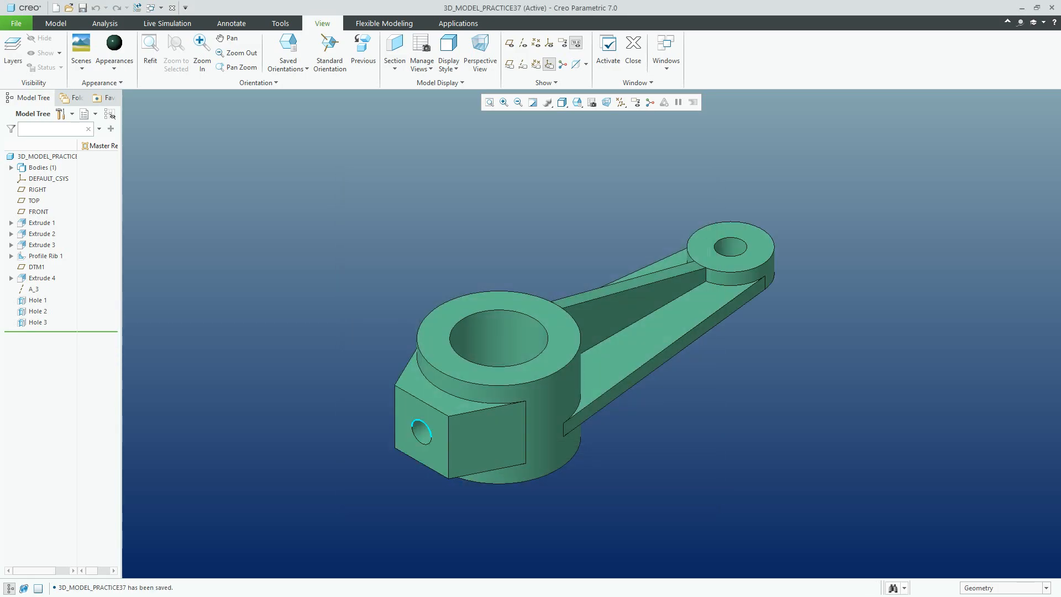